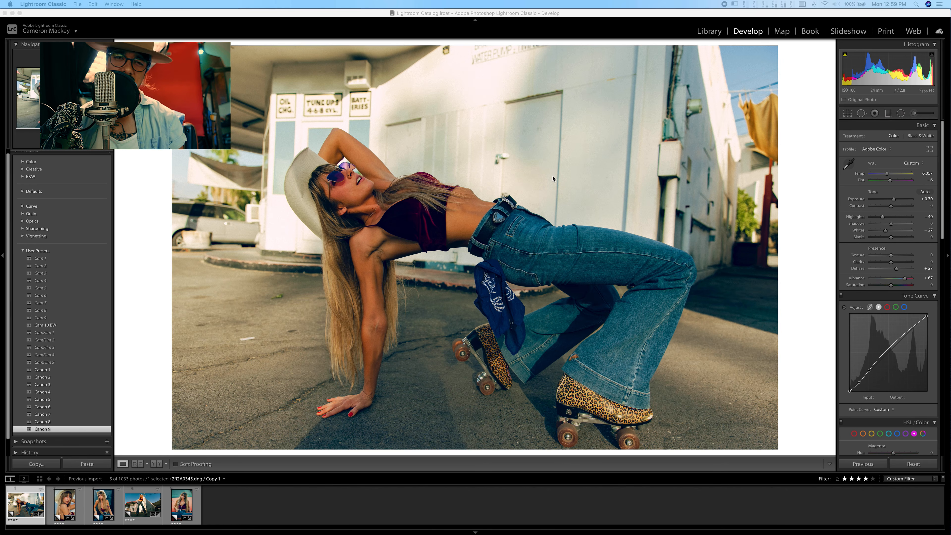
# - Look through the edited roller-skate and cowboy-hat photos in the filmstrip one by one
pyautogui.click(62, 508)
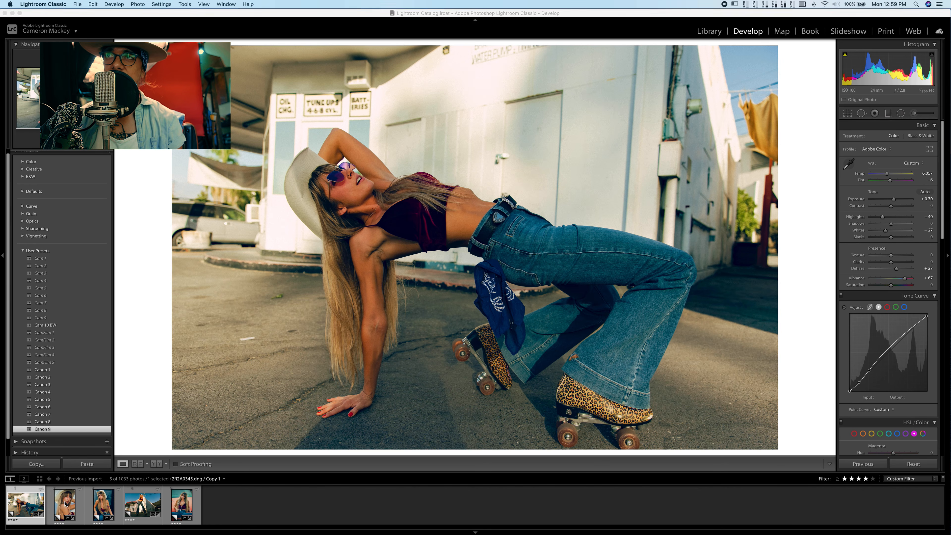
pyautogui.click(113, 510)
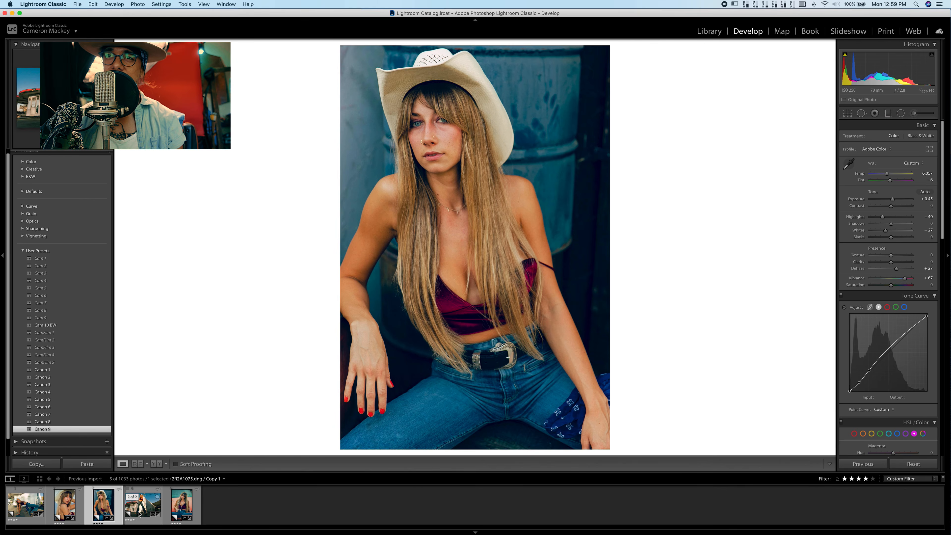
pyautogui.click(141, 513)
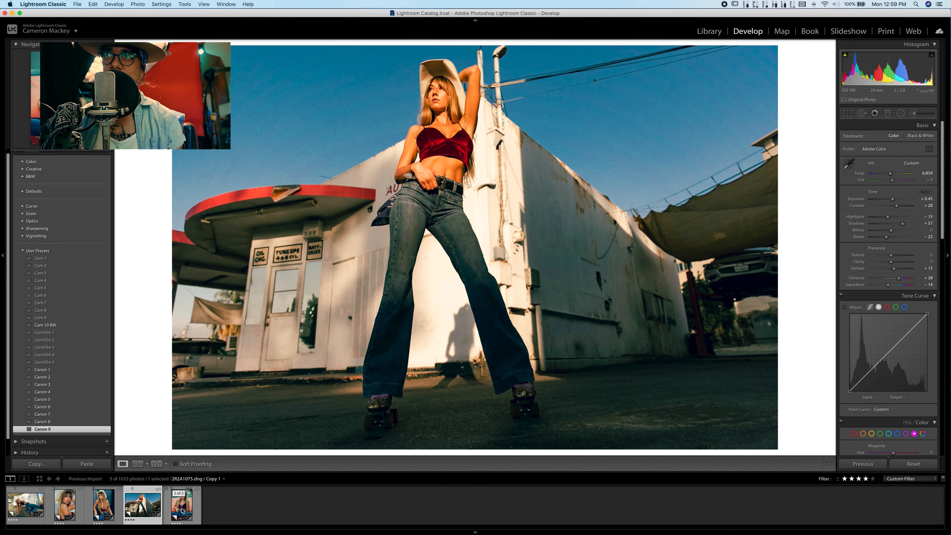
pyautogui.click(183, 511)
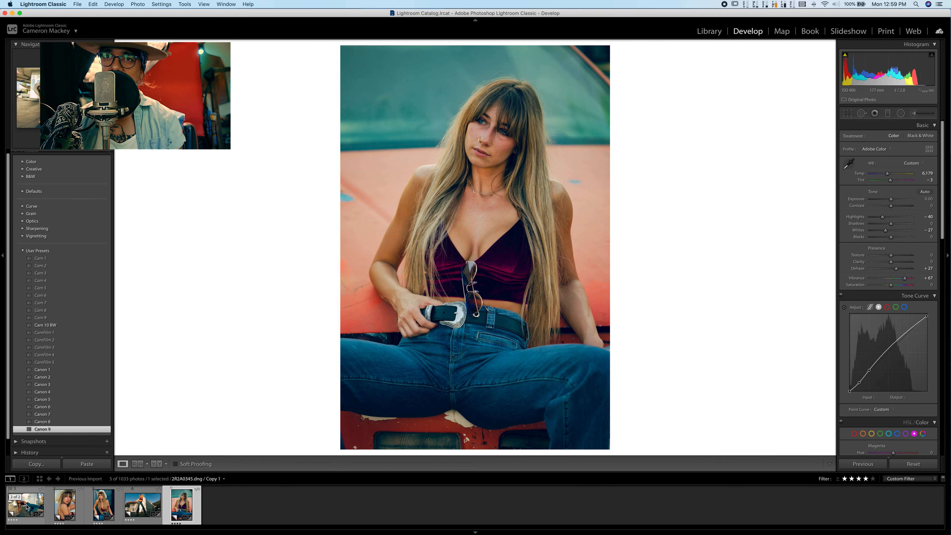
# - Reset the develop settings of all five photos in the filmstrip to their unedited state
pyautogui.press('super+a')
pyautogui.click(104, 505)
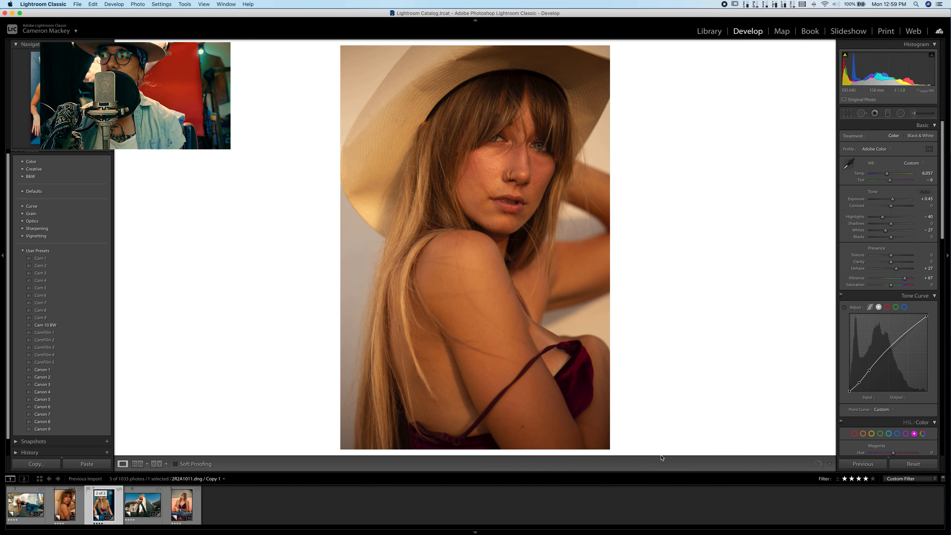
pyautogui.click(914, 464)
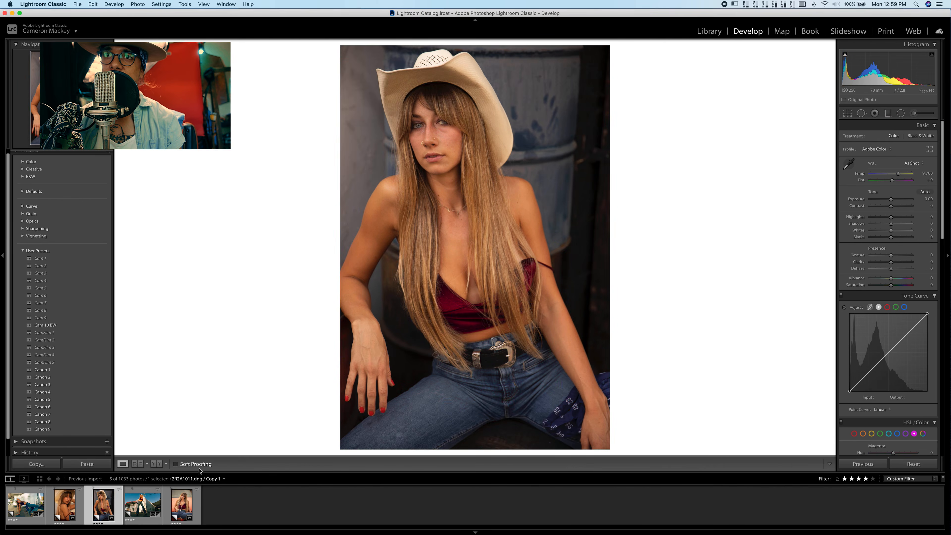
pyautogui.press('Right')
pyautogui.click(914, 464)
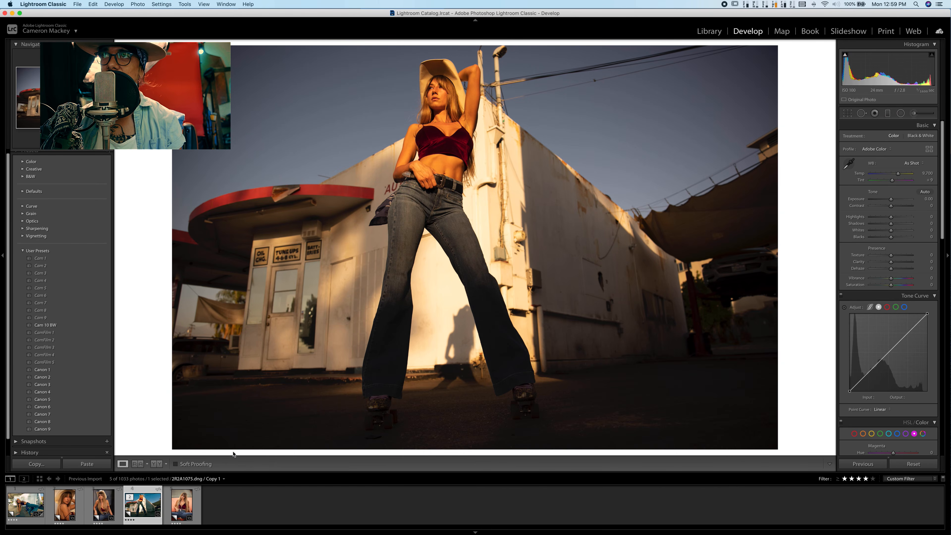
pyautogui.press('Right')
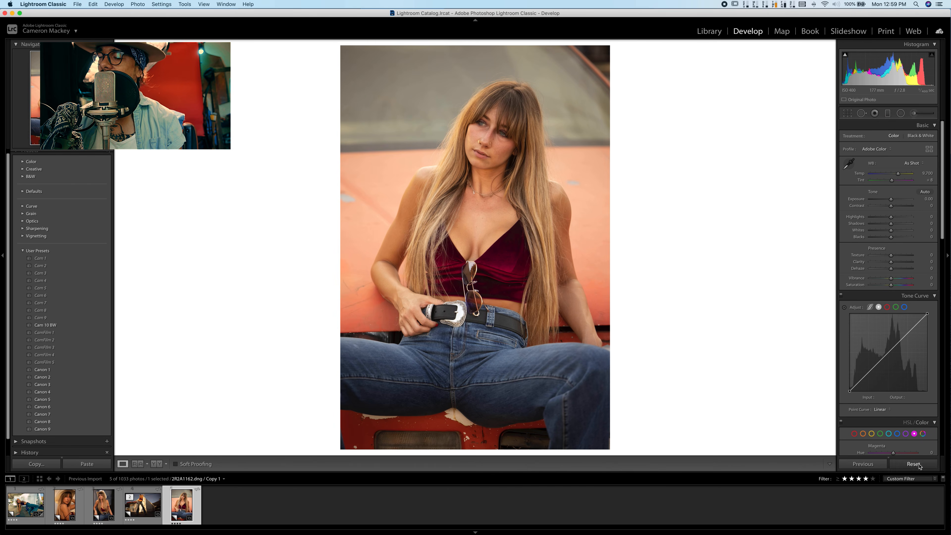
pyautogui.click(918, 465)
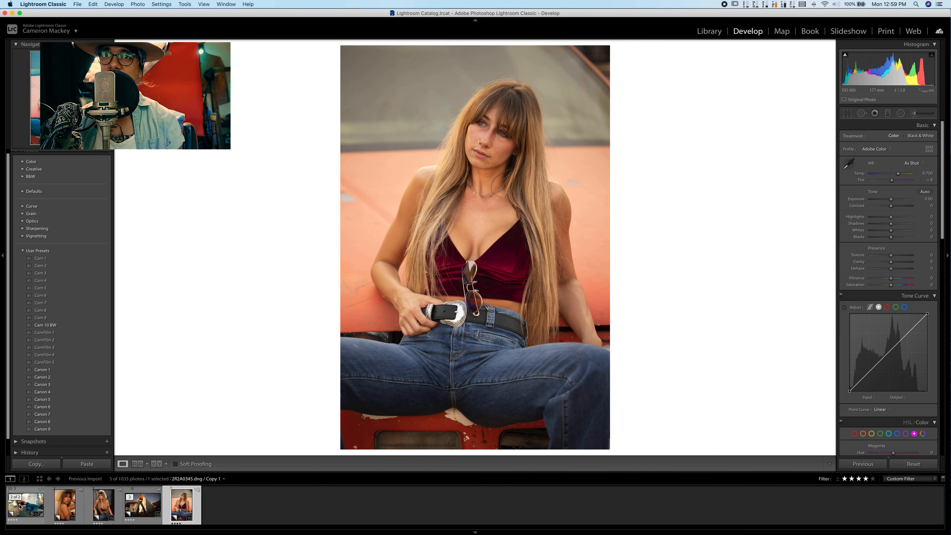
pyautogui.click(24, 510)
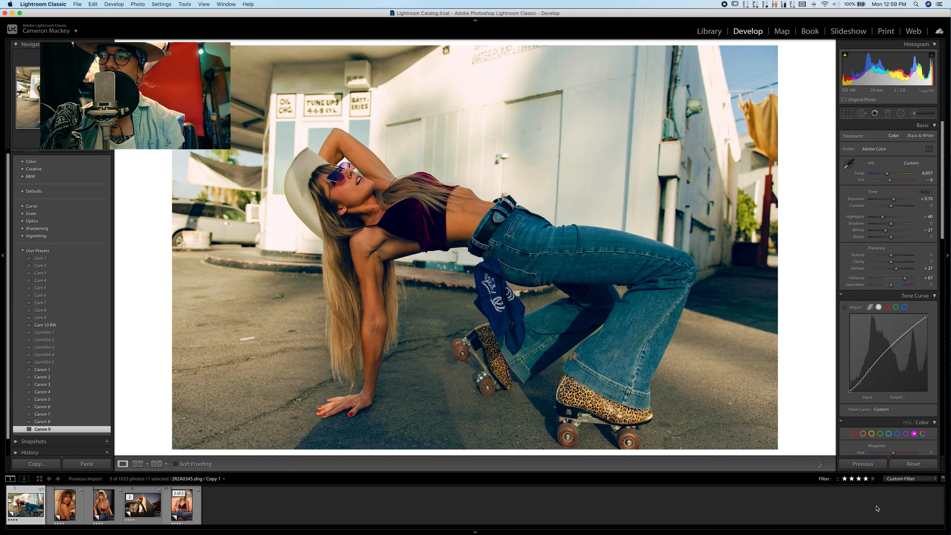
pyautogui.click(914, 464)
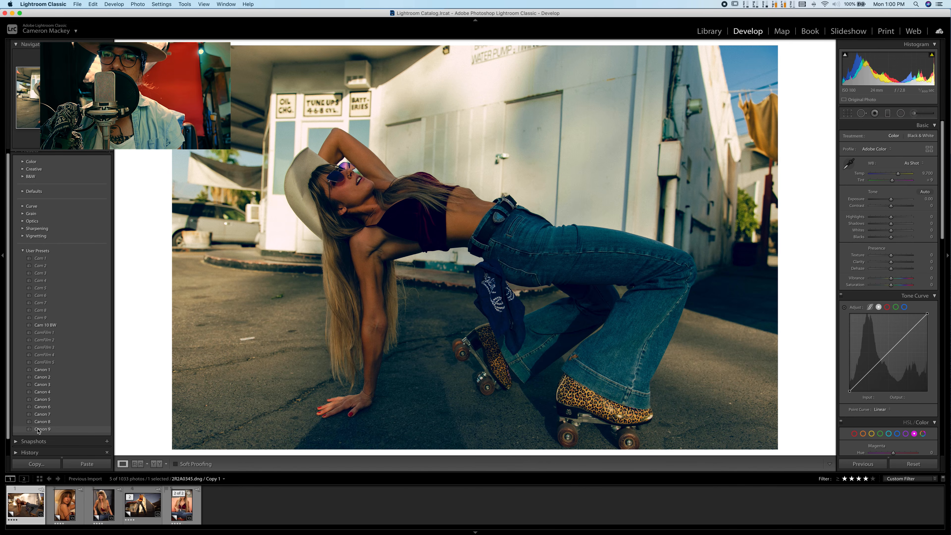
# - On the close-up hat portrait, set the white balance to 4,913 with tint +2 and raise vibrance to +80
pyautogui.press('Right')
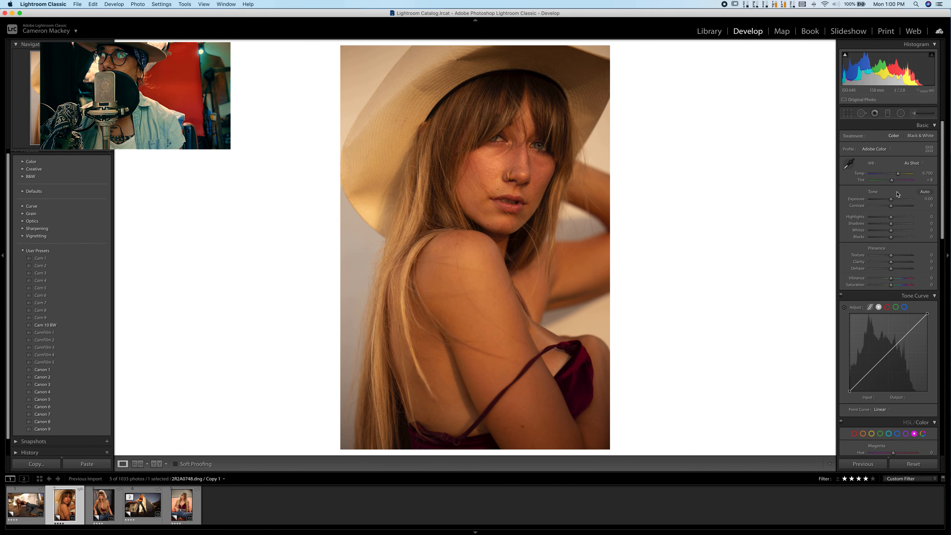
pyautogui.click(929, 149)
pyautogui.click(928, 130)
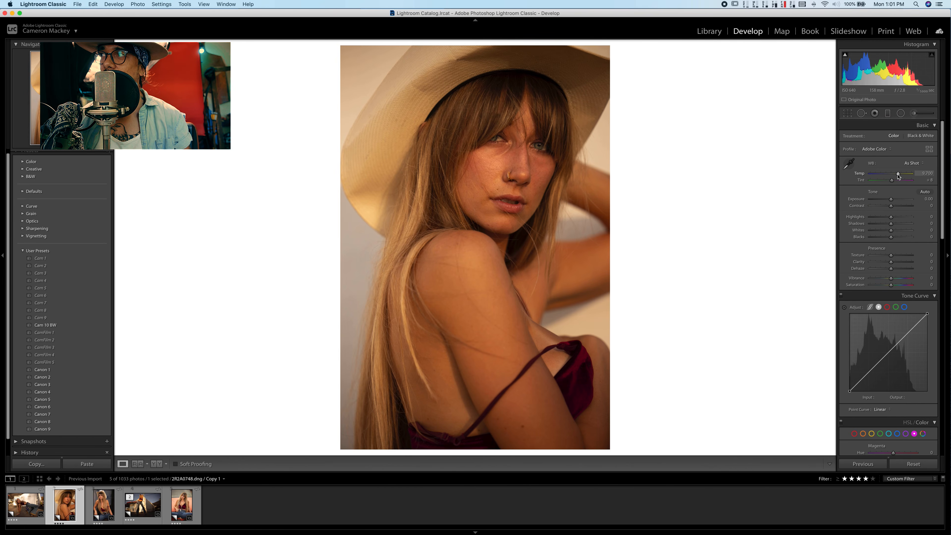
pyautogui.moveTo(898, 175); pyautogui.dragTo(885, 176)
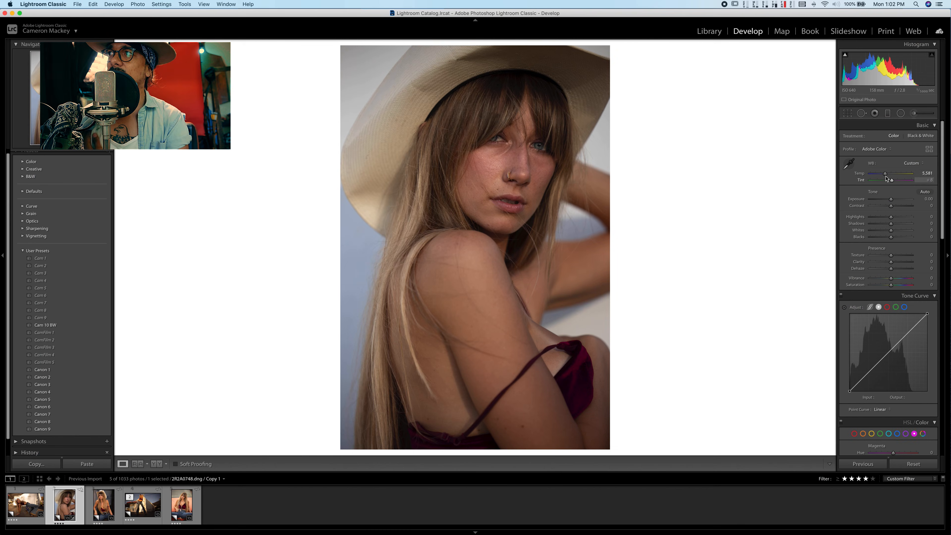
pyautogui.moveTo(884, 175); pyautogui.dragTo(891, 181)
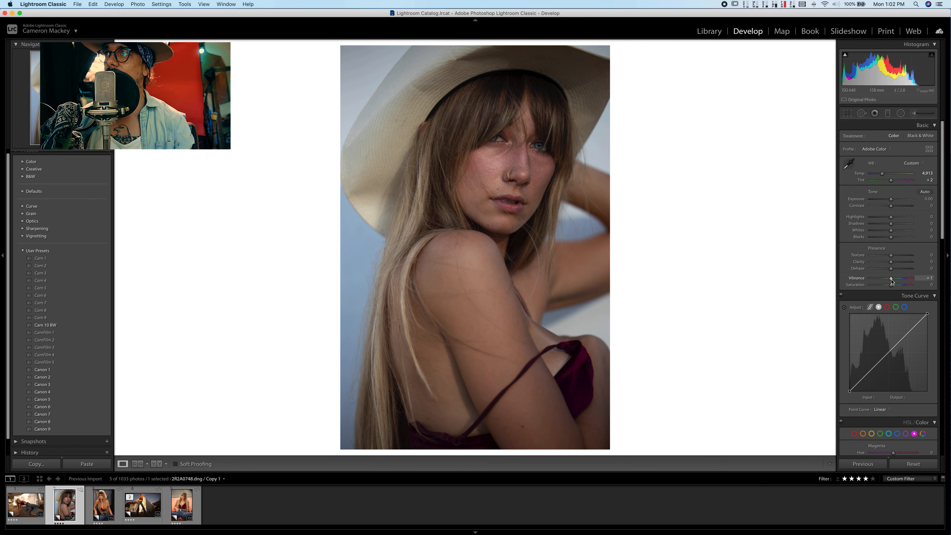
pyautogui.moveTo(892, 278); pyautogui.dragTo(908, 283)
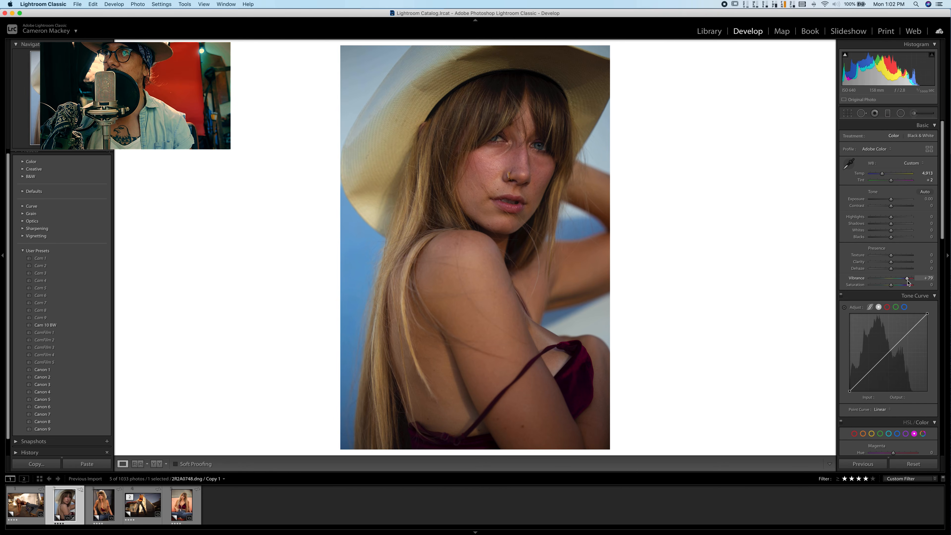
pyautogui.moveTo(908, 283); pyautogui.dragTo(908, 283)
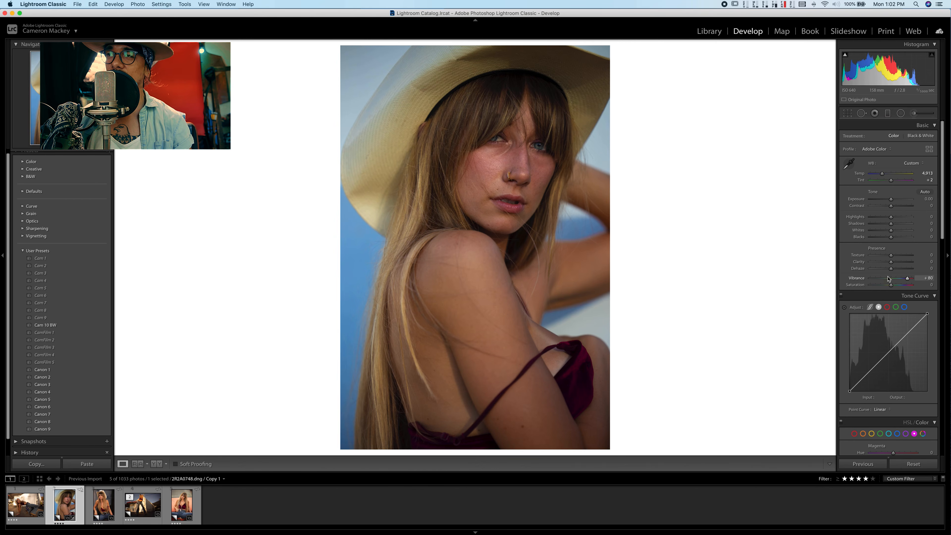
# - Lower the tone curve's highlights region to −43, and shape the point curve with points at 96/103, 44/44 and 252/245
pyautogui.click(870, 308)
pyautogui.moveTo(893, 414); pyautogui.dragTo(882, 416)
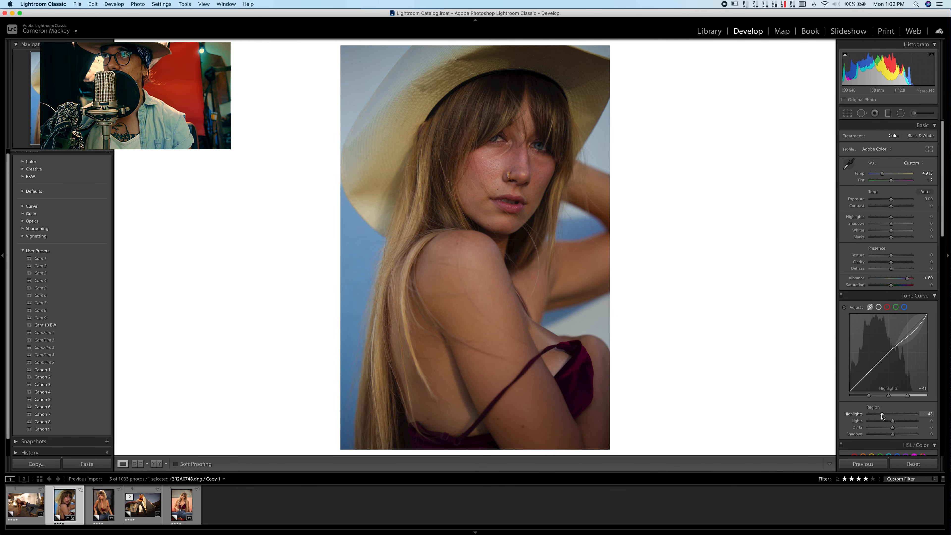
pyautogui.click(879, 308)
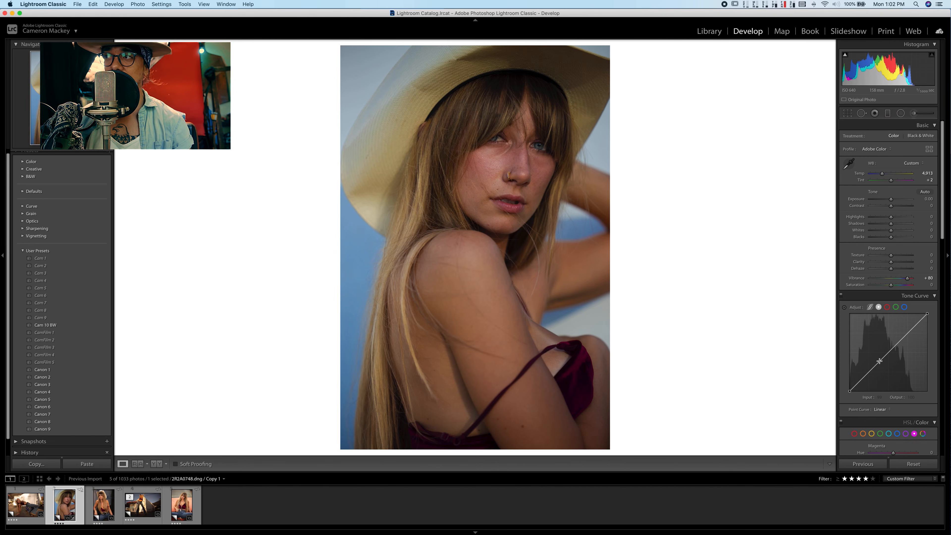
pyautogui.moveTo(880, 361); pyautogui.dragTo(878, 360)
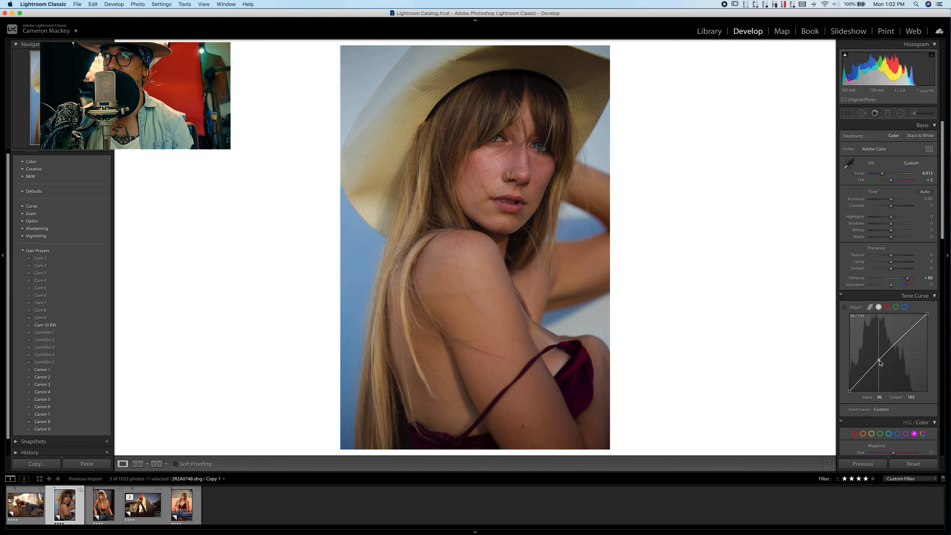
pyautogui.click(863, 378)
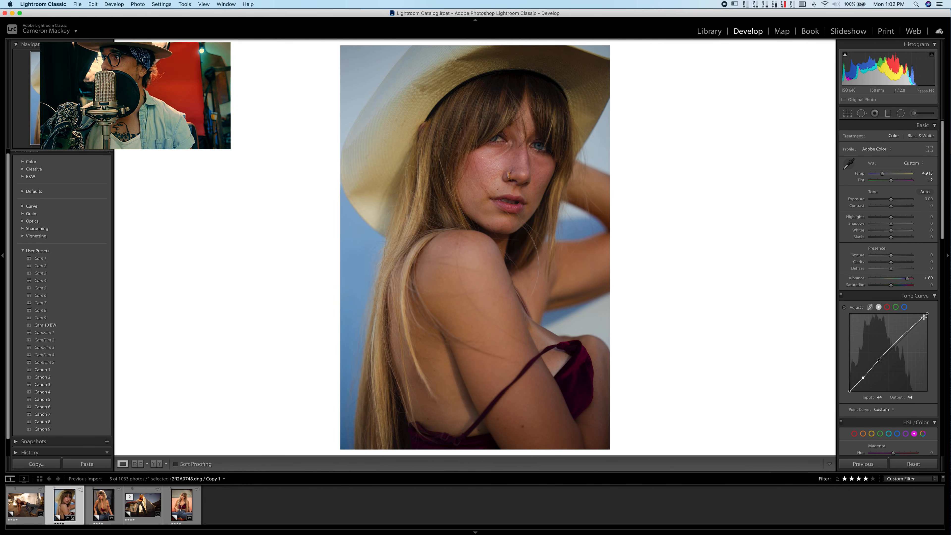
pyautogui.moveTo(926, 315); pyautogui.dragTo(929, 319)
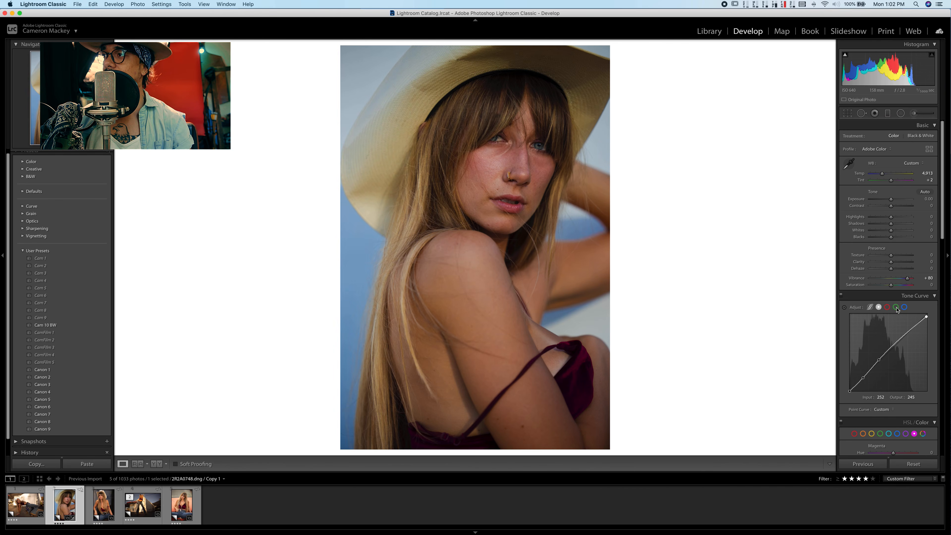
# - In the blue channel curve, raise the black point's output to 11 and lower the white point's output to 236
pyautogui.click(905, 307)
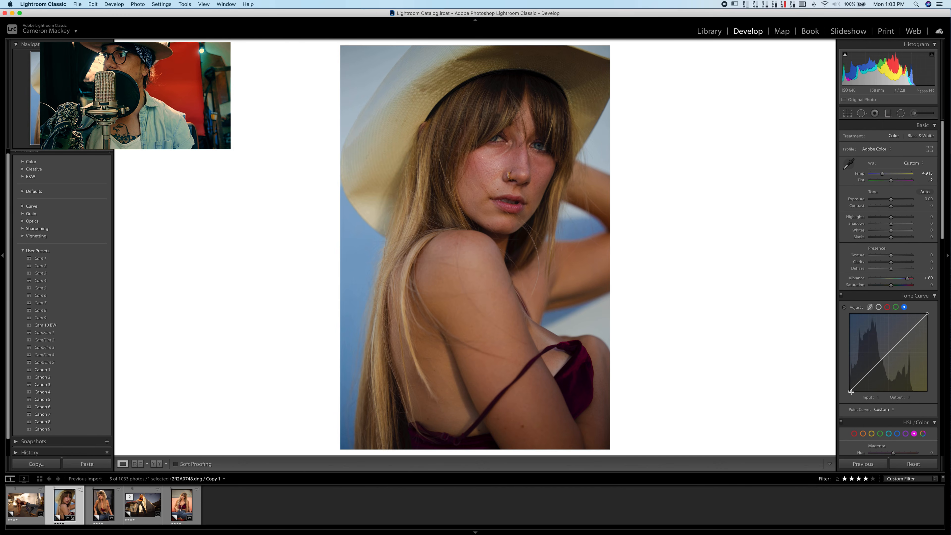
pyautogui.moveTo(851, 391); pyautogui.dragTo(850, 390)
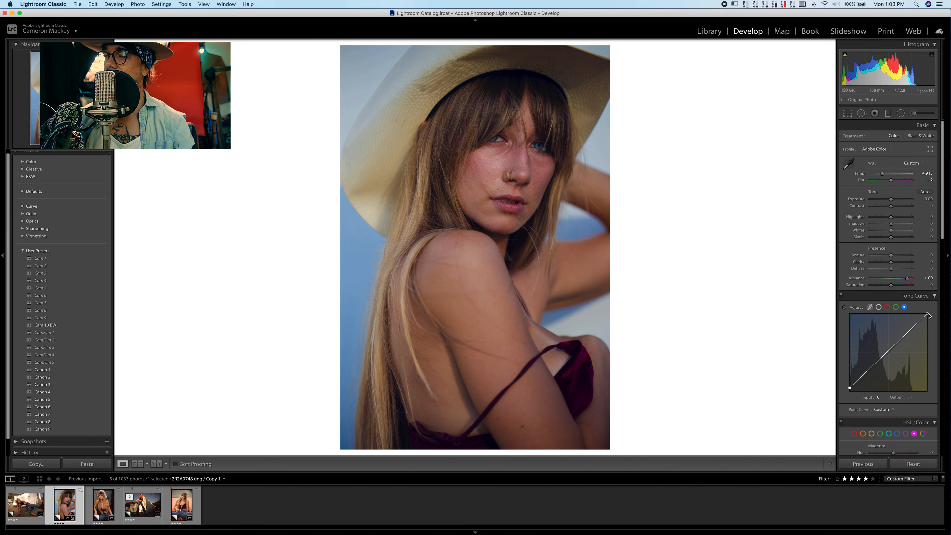
pyautogui.moveTo(929, 314); pyautogui.dragTo(930, 321)
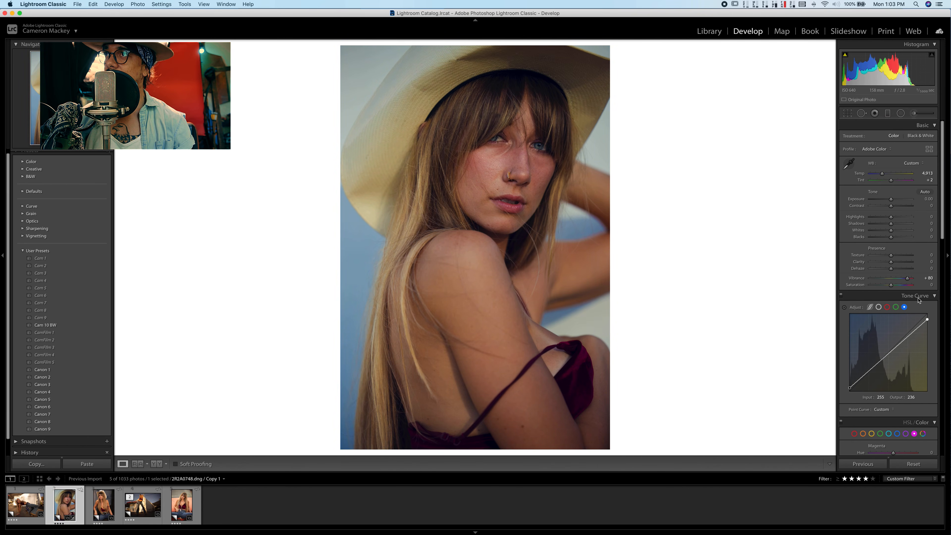
# - Reduce the yellow saturation to −49 and raise the photo's overall vibrance to +91
pyautogui.scroll(-5, 914, 311)
pyautogui.click(872, 357)
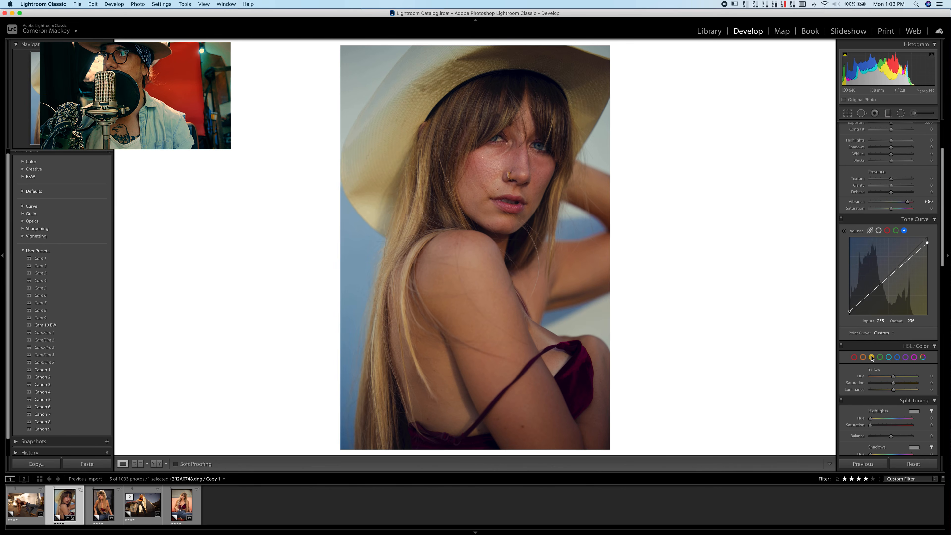
pyautogui.moveTo(893, 384); pyautogui.dragTo(883, 385)
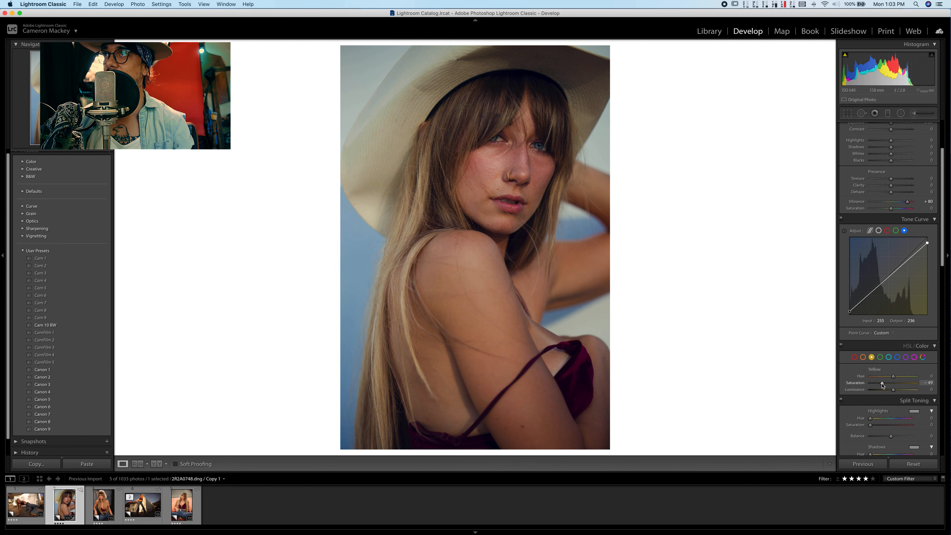
pyautogui.scroll(5, 899, 300)
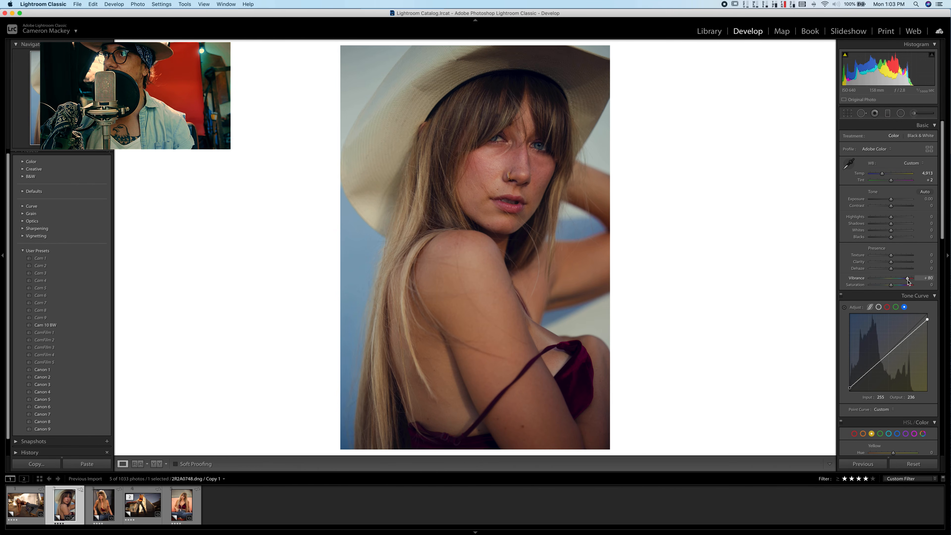
pyautogui.moveTo(908, 280); pyautogui.dragTo(911, 280)
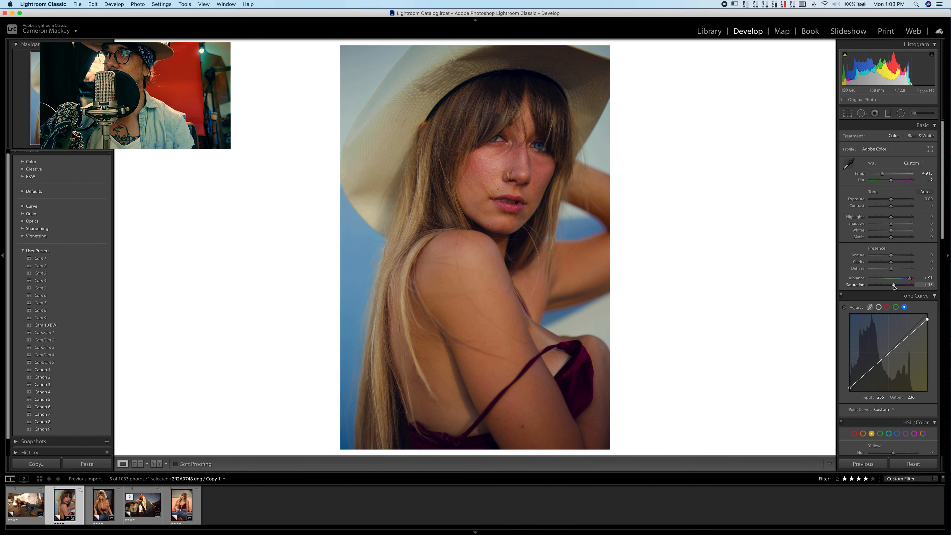
# - Enable lens profile corrections for the portrait
pyautogui.scroll(-3, 885, 311)
pyautogui.scroll(-20, 884, 311)
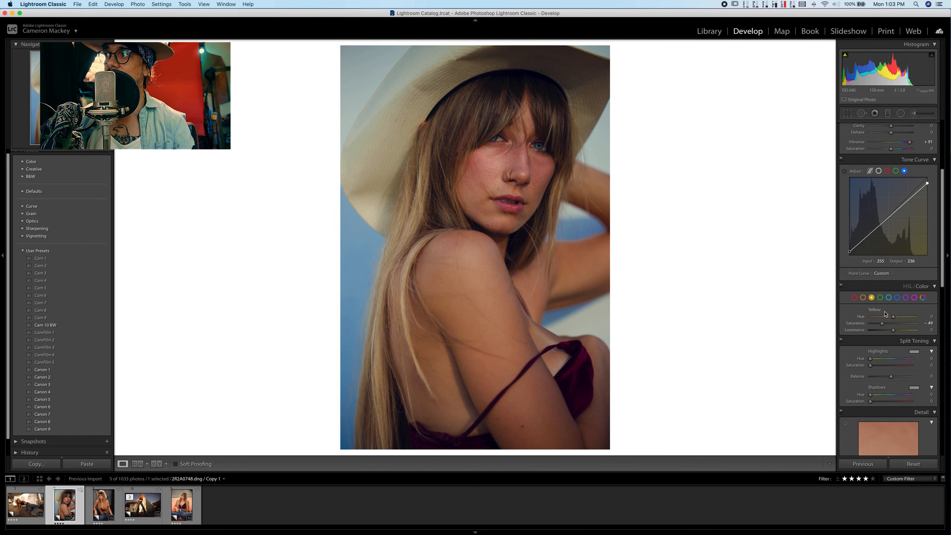
pyautogui.scroll(-2, 886, 314)
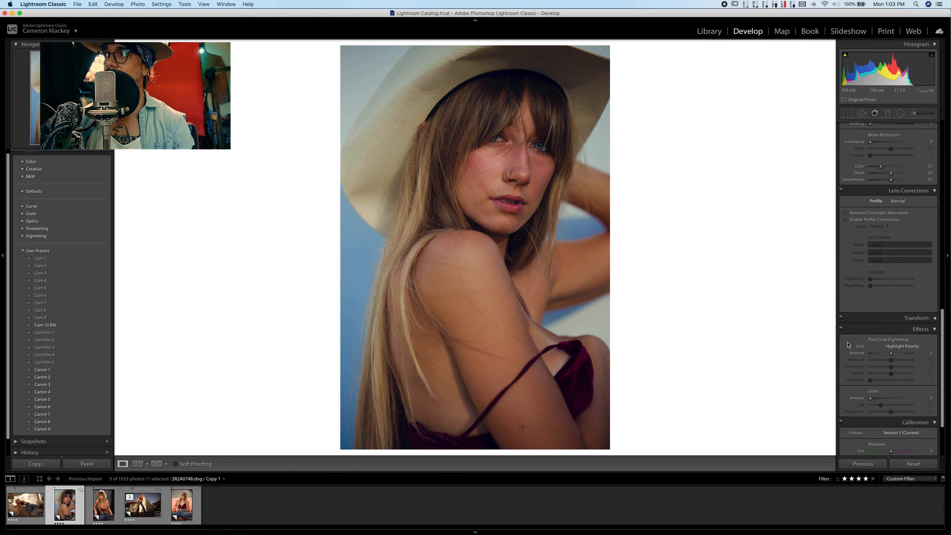
pyautogui.click(846, 220)
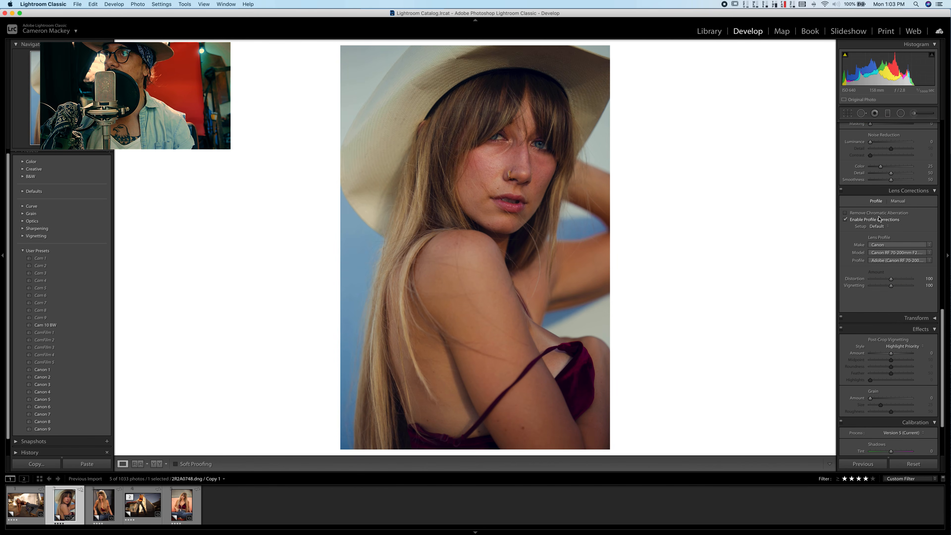
# - Sharpen the portrait with the detail preview on the eye, setting the amount to 71 and increasing the masking
pyautogui.scroll(10, 879, 217)
pyautogui.scroll(1, 878, 216)
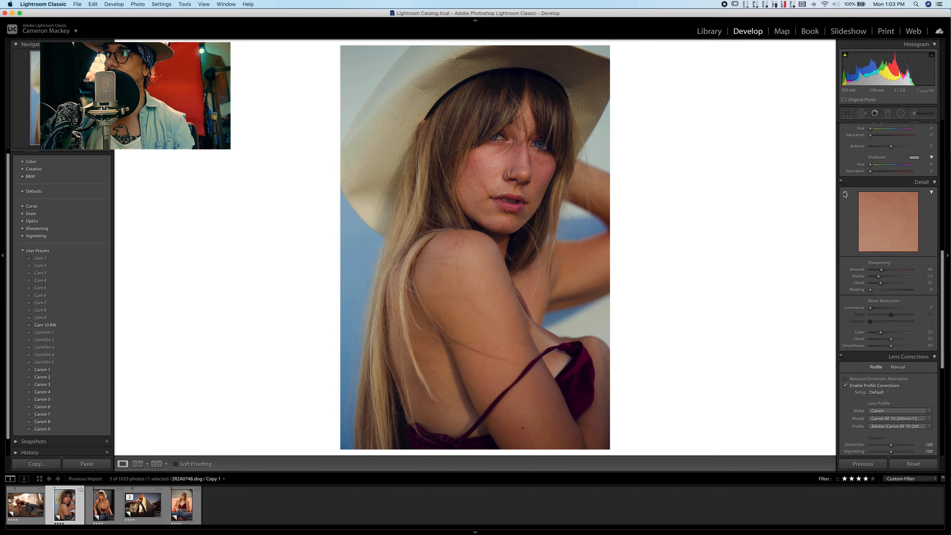
pyautogui.click(498, 138)
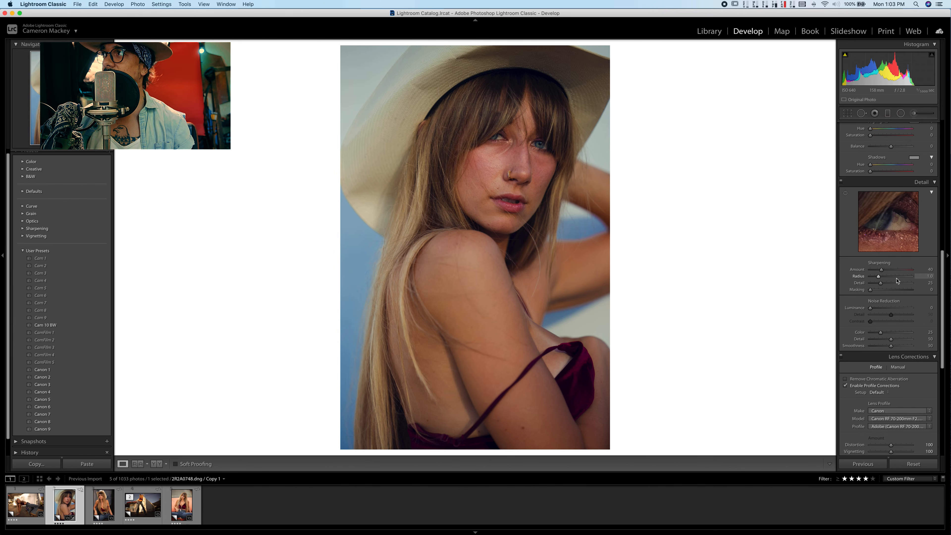
pyautogui.click(891, 269)
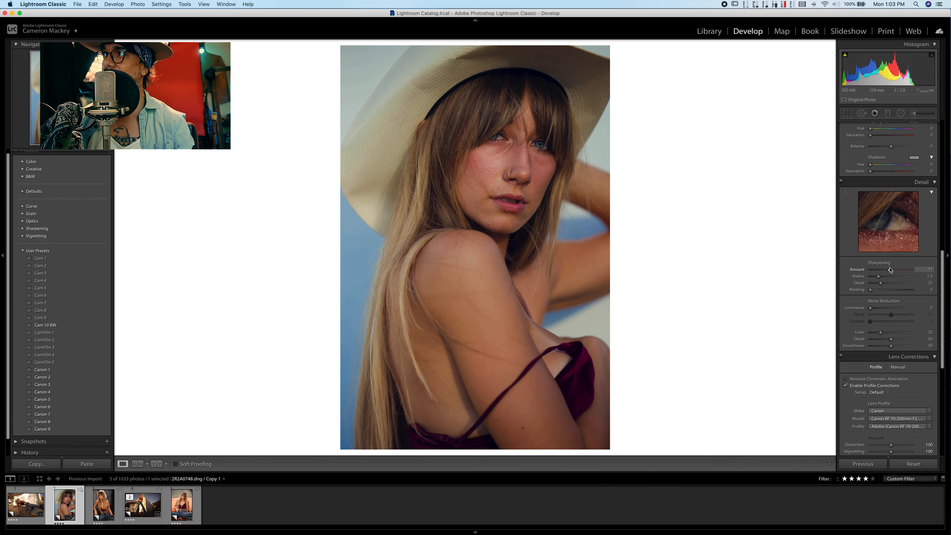
pyautogui.keyDown('alt'); pyautogui.click(871, 290); pyautogui.keyUp('alt')
pyautogui.moveTo(873, 292); pyautogui.dragTo(887, 290)
pyautogui.click(933, 184)
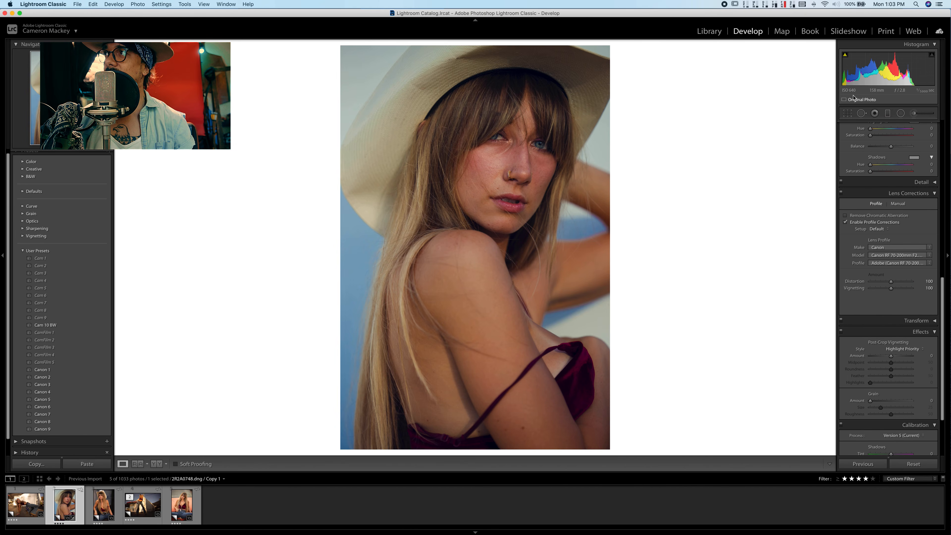
# - Raise the close-up hat portrait's exposure to +0.15
pyautogui.scroll(15, 890, 185)
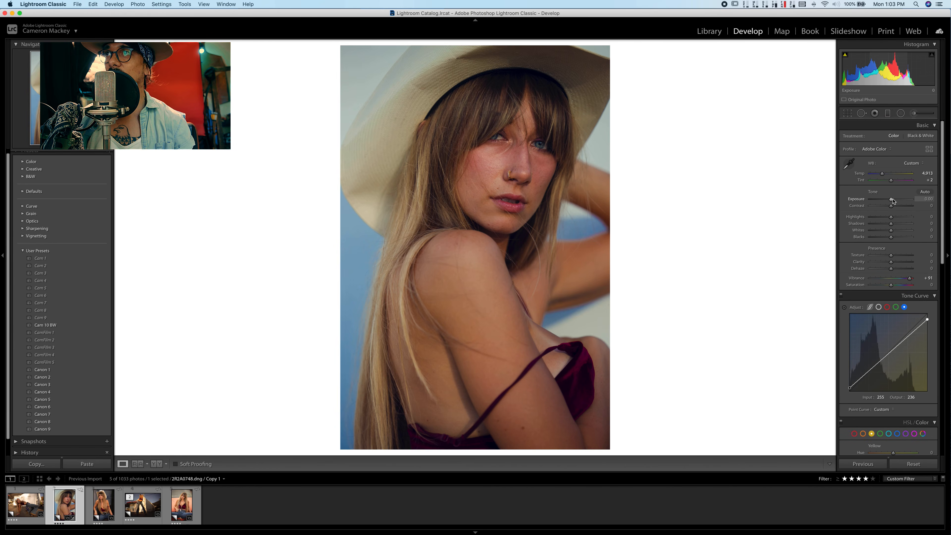
pyautogui.moveTo(892, 199); pyautogui.dragTo(894, 200)
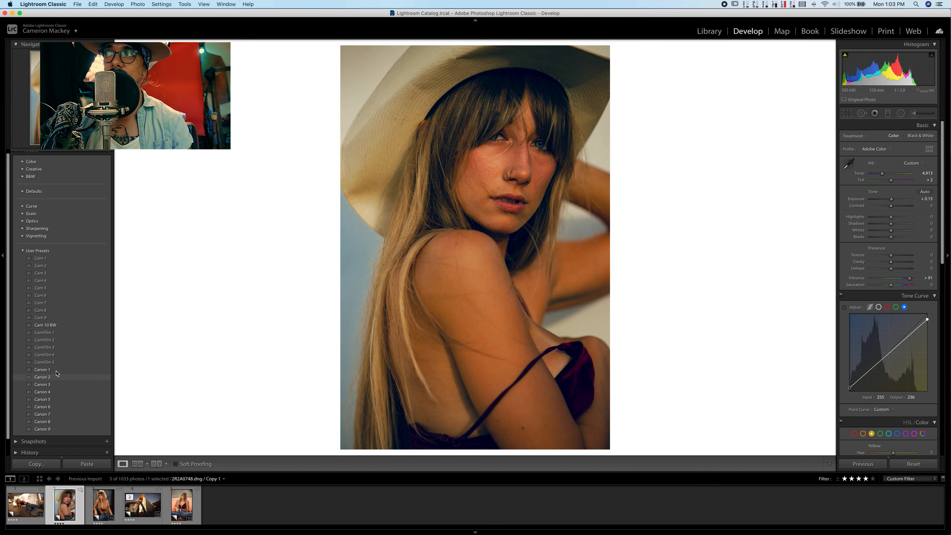
pyautogui.moveTo(57, 373)
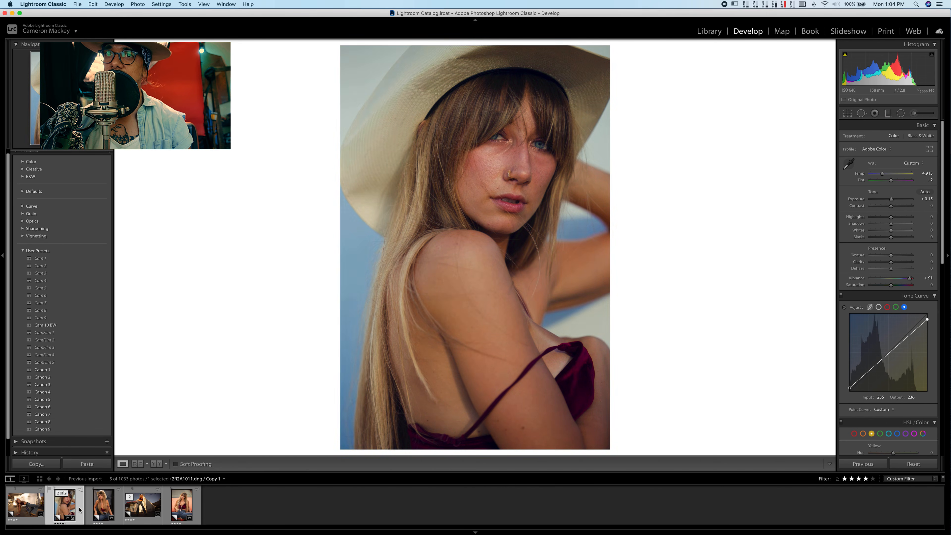
# - Create a virtual copy of the edited close-up portrait and reset the copy's develop settings
pyautogui.rightClick(61, 501)
pyautogui.click(103, 436)
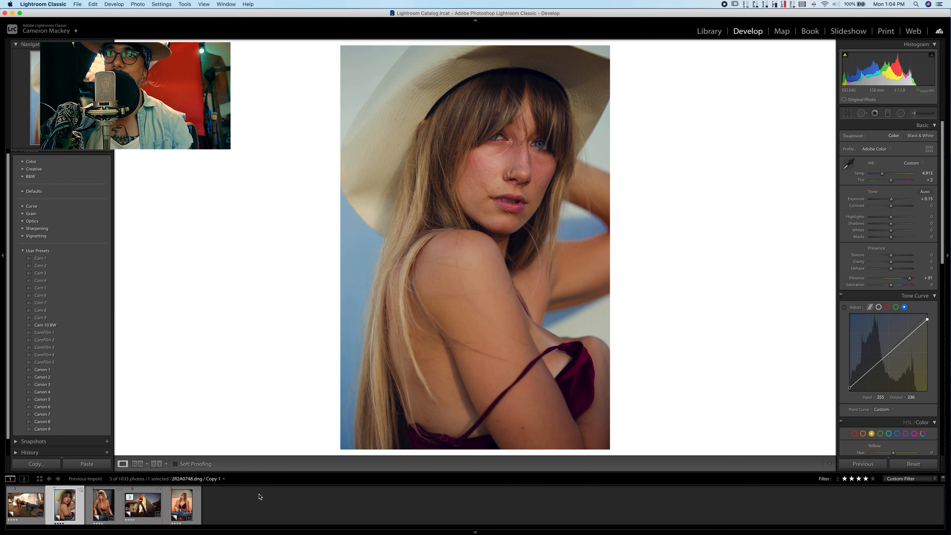
pyautogui.click(906, 465)
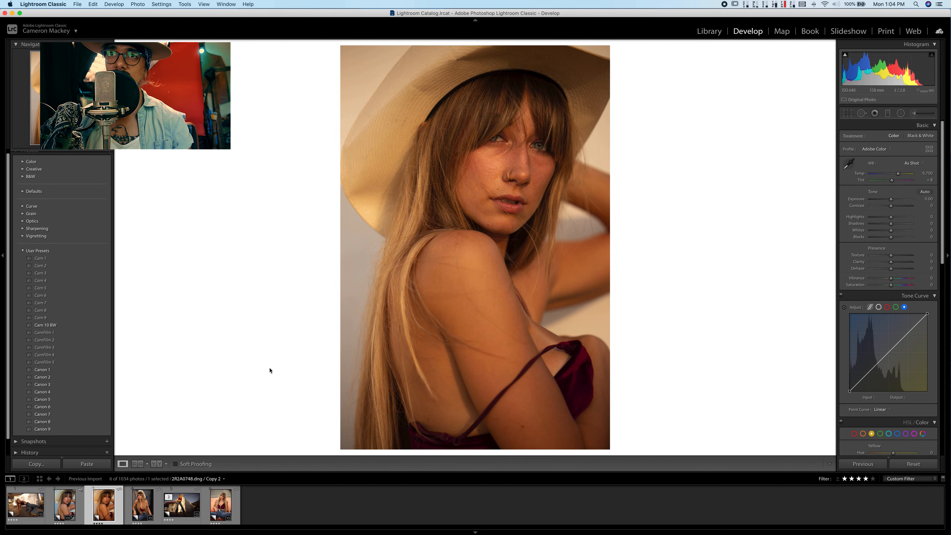
# - Apply the Canon 8 preset to the reset copy and raise its exposure to +0.75
pyautogui.click(42, 422)
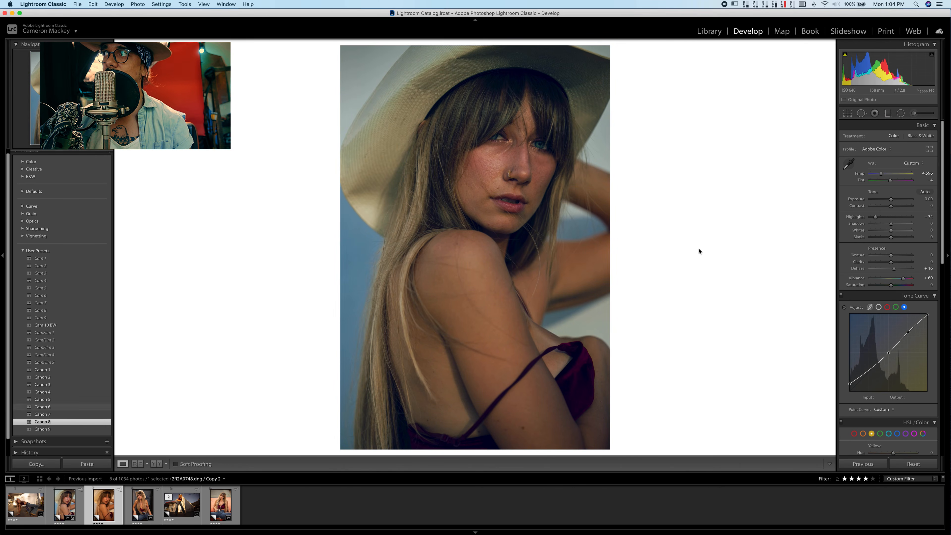
pyautogui.moveTo(892, 199); pyautogui.dragTo(894, 199)
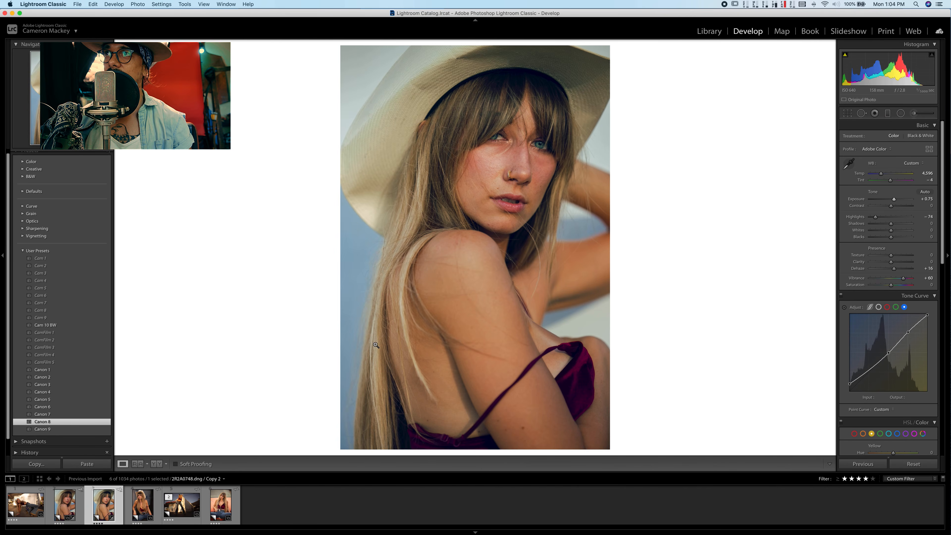
# - Compare the Canon 8 copy with the from-scratch edit, reviewing the copy's tone curve, yellow, split toning, lens correction and calibration settings
pyautogui.click(64, 505)
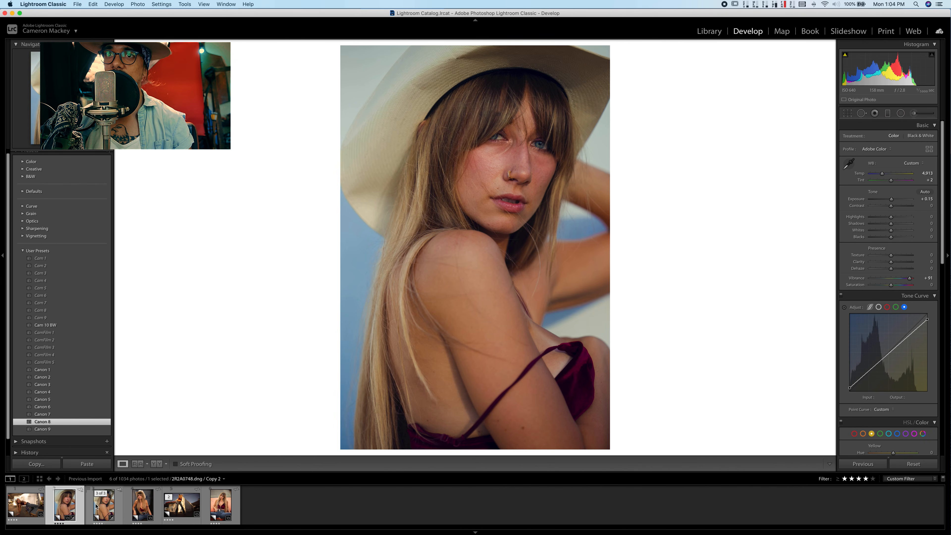
pyautogui.click(106, 507)
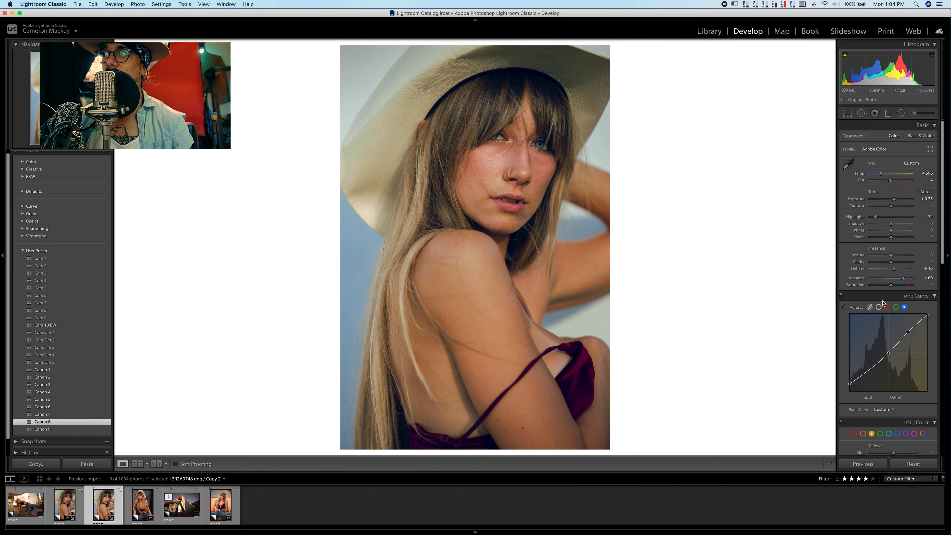
pyautogui.scroll(-5, 892, 447)
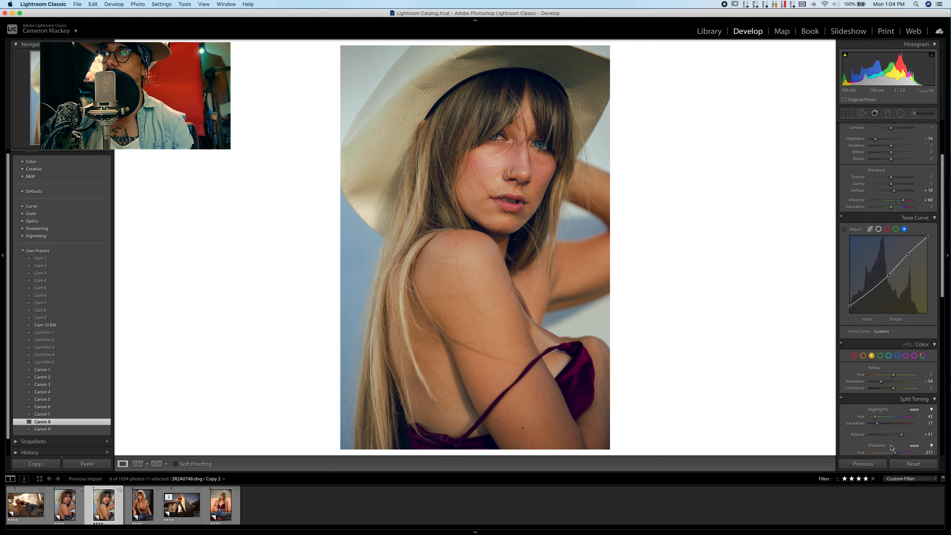
pyautogui.scroll(-15, 891, 447)
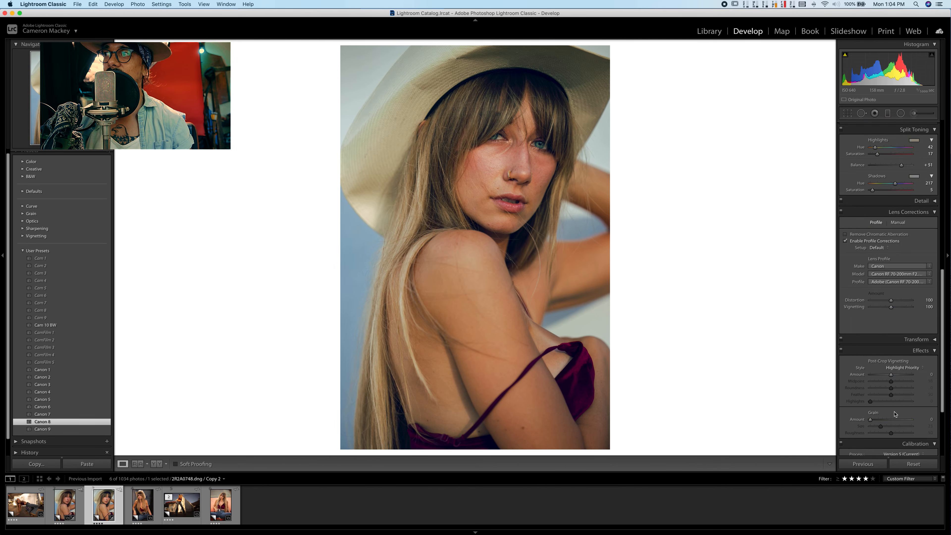
pyautogui.scroll(-2, 895, 414)
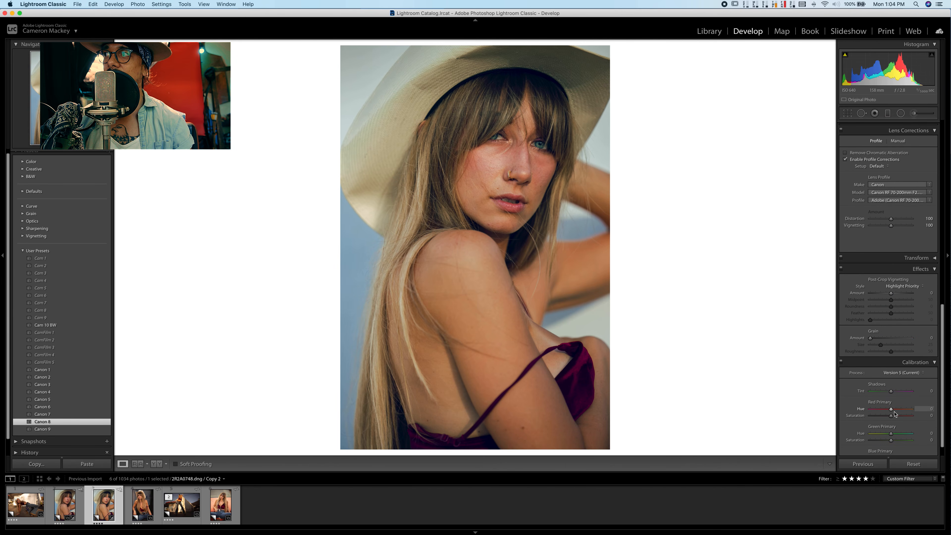
pyautogui.scroll(20, 895, 380)
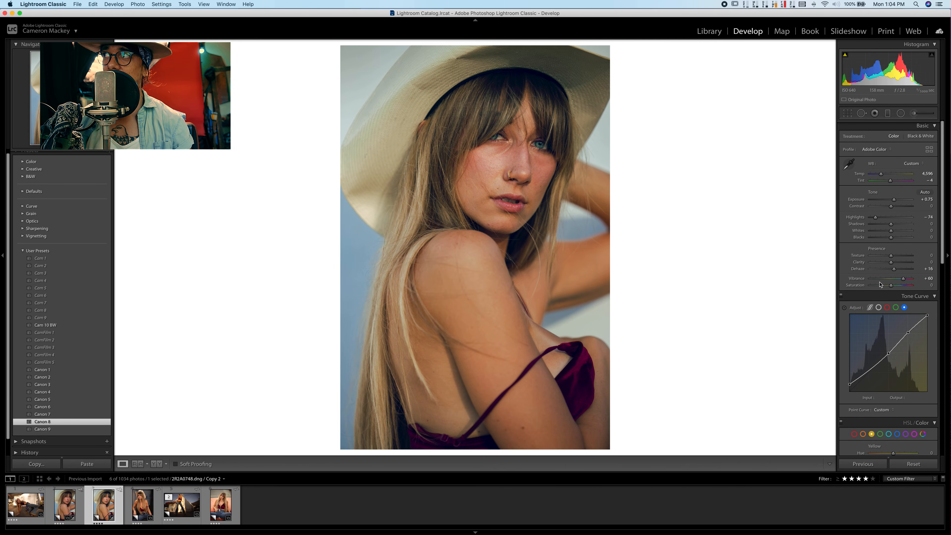
pyautogui.click(69, 506)
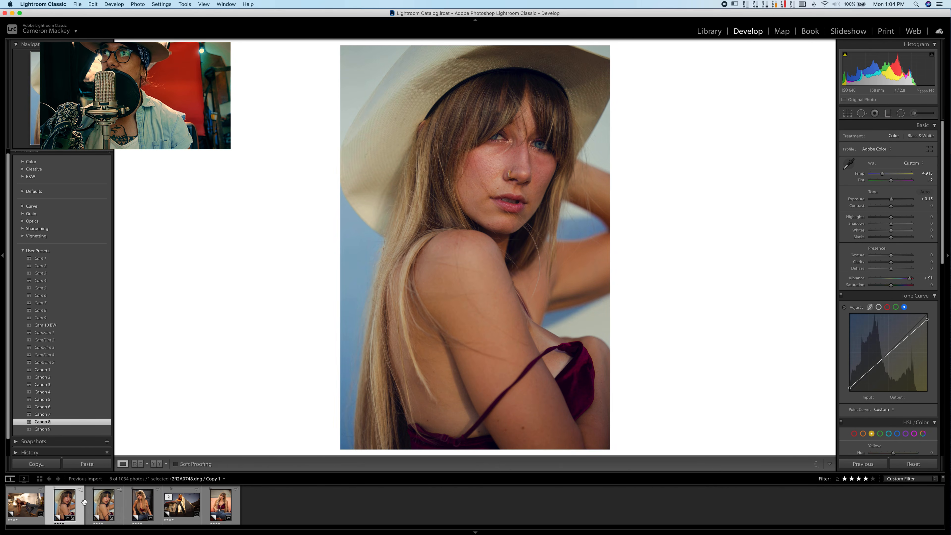
pyautogui.click(106, 503)
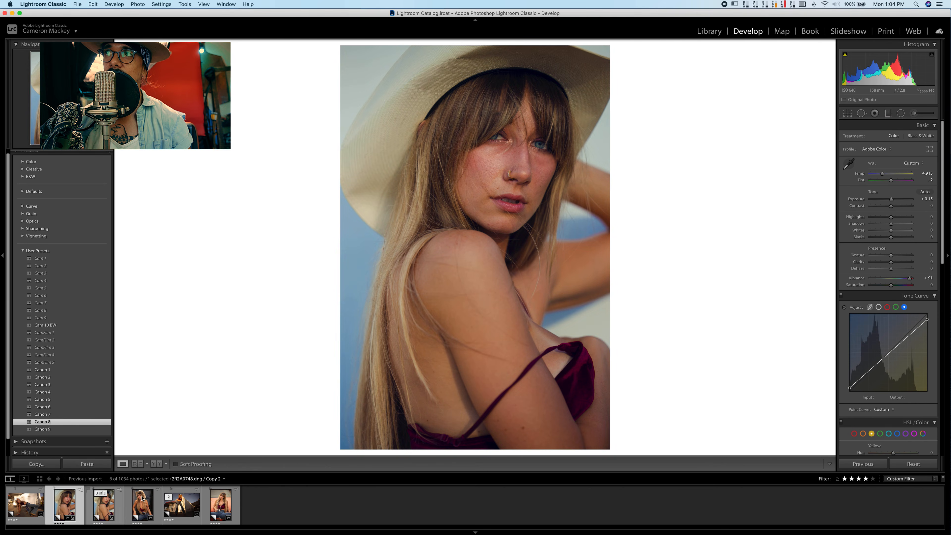
# - Apply the Canon 9 preset to the second copy and lower its color temperature to 4,877
pyautogui.click(52, 430)
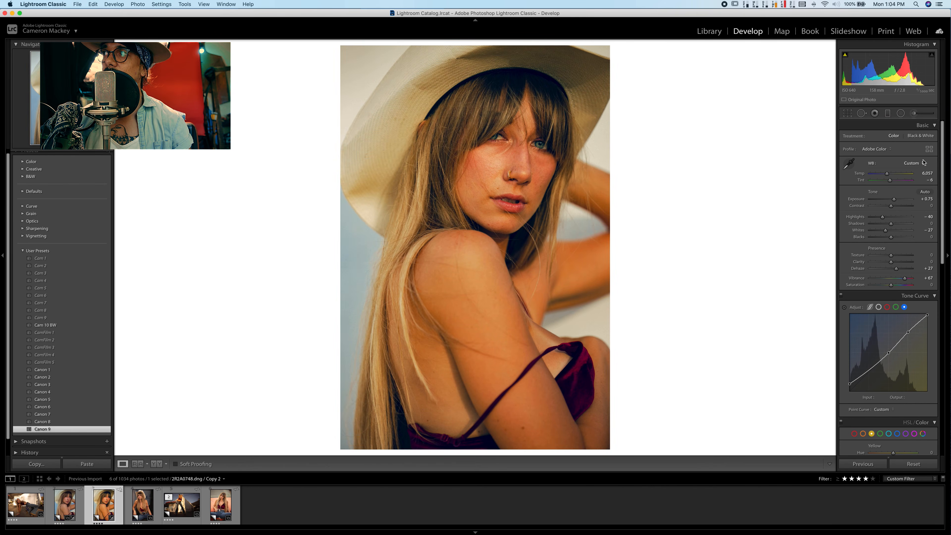
pyautogui.moveTo(887, 174); pyautogui.dragTo(883, 174)
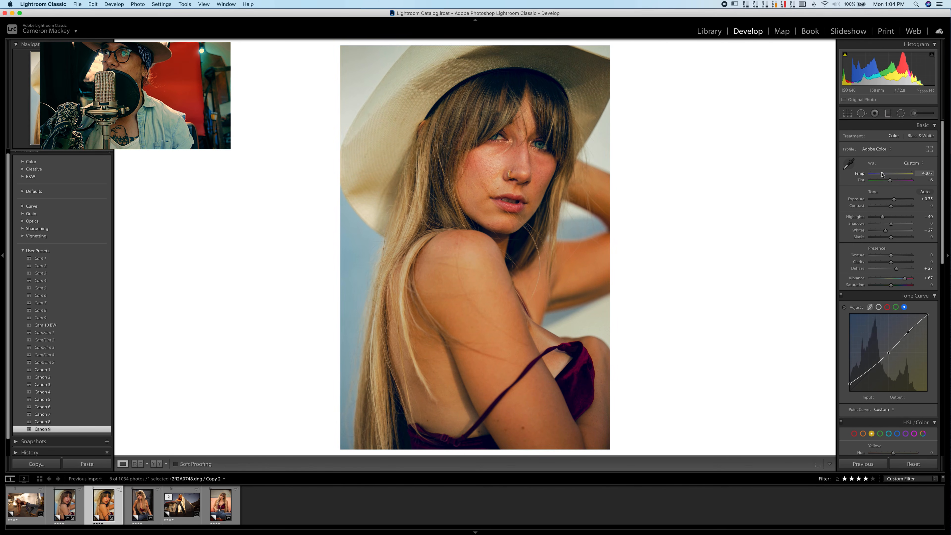
# - On the seated portrait in jeans and hat, set the temperature to 7,624, tint to −3 and vibrance to +42
pyautogui.click(142, 511)
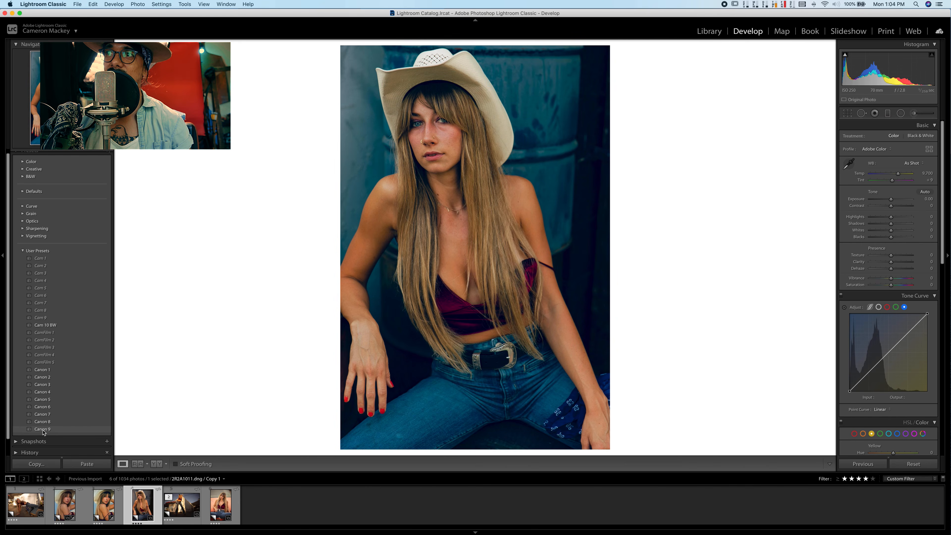
pyautogui.moveTo(898, 174); pyautogui.dragTo(893, 174)
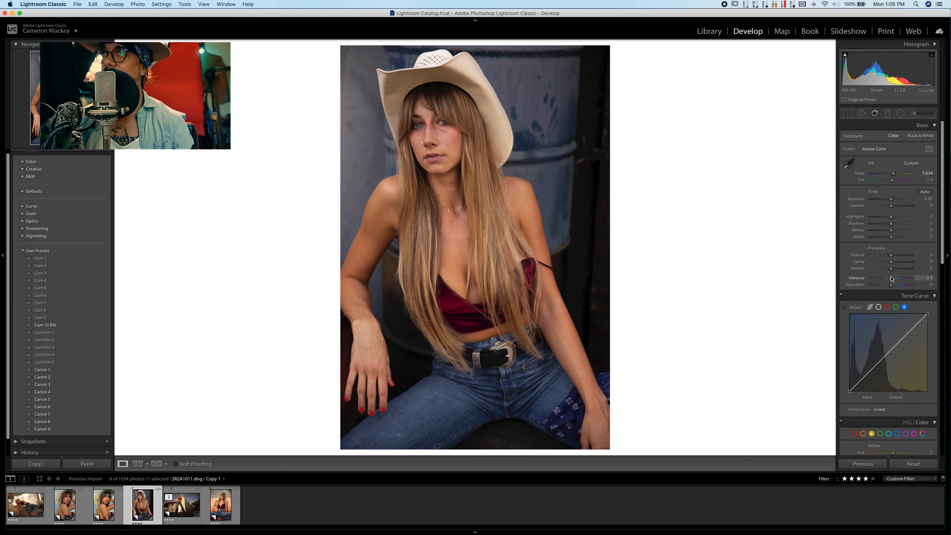
pyautogui.moveTo(892, 279); pyautogui.dragTo(901, 278)
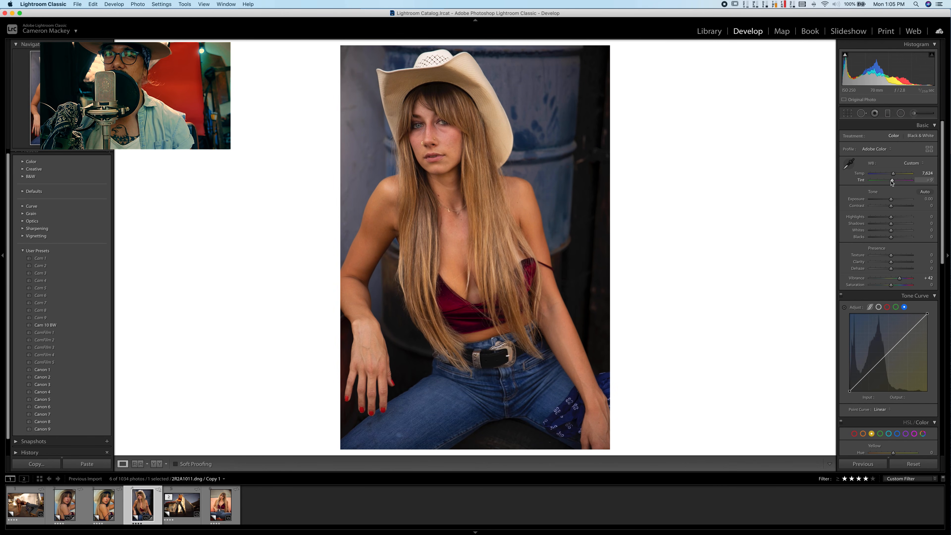
pyautogui.moveTo(892, 181); pyautogui.dragTo(891, 180)
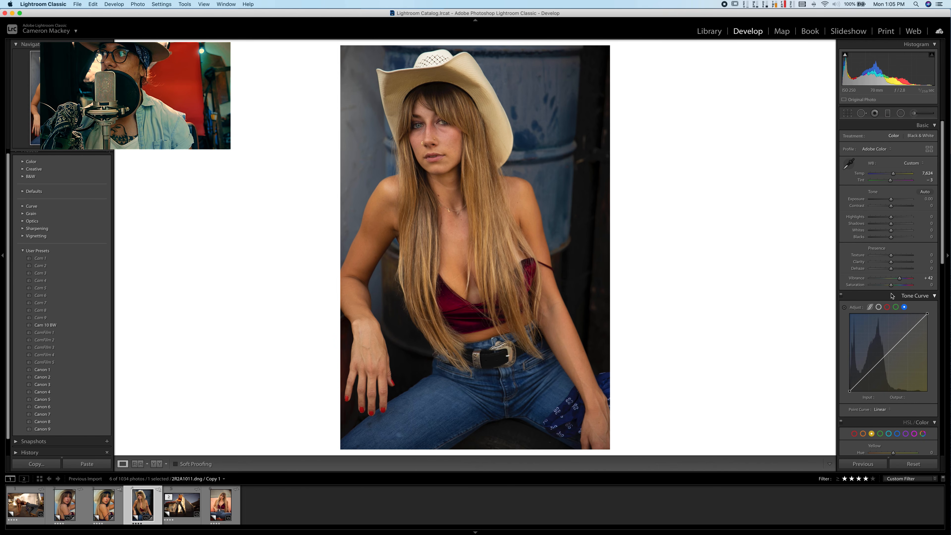
# - Reduce the seated portrait's yellow saturation to −32
pyautogui.scroll(-4, 891, 300)
pyautogui.scroll(-2, 894, 419)
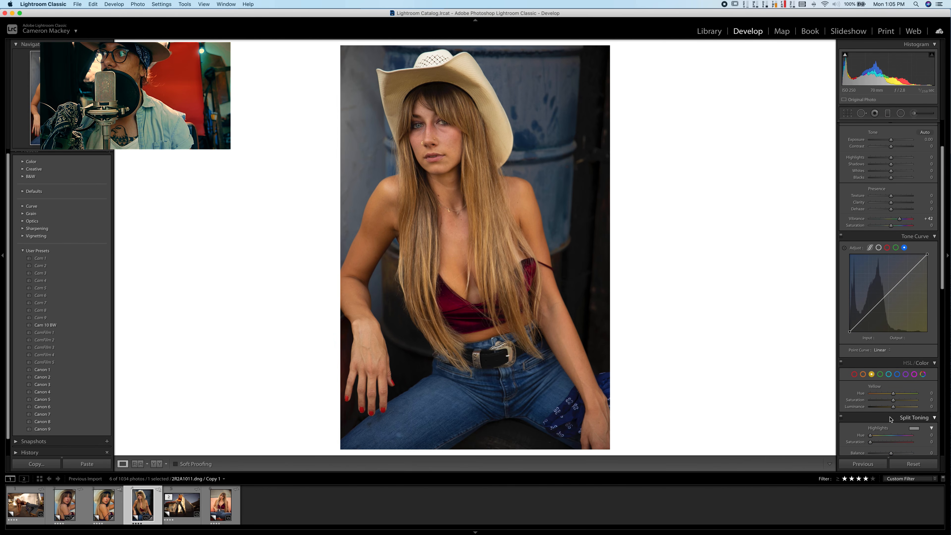
pyautogui.moveTo(894, 400); pyautogui.dragTo(887, 402)
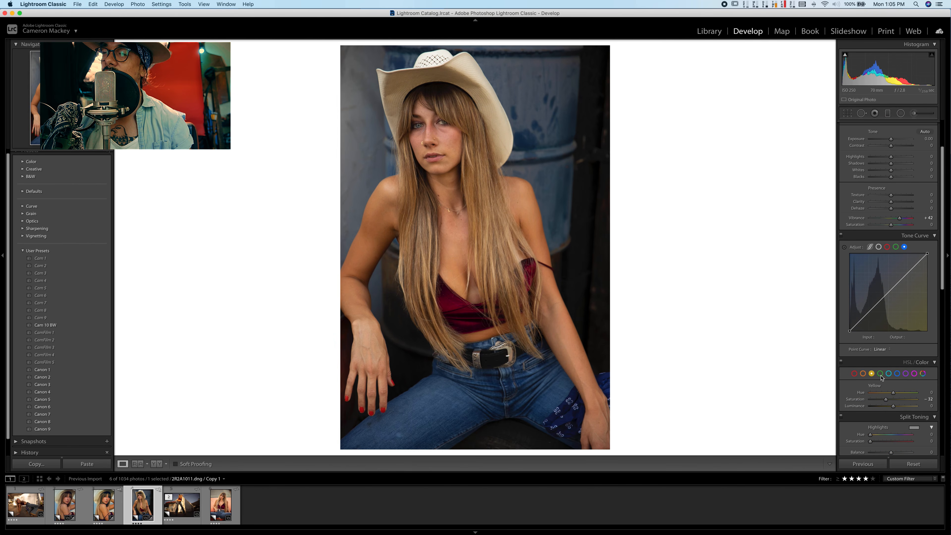
# - Split-tone the seated portrait with highlights at hue 28, saturation 8, shadows at hue 195, saturation 10, and balance +41
pyautogui.scroll(-10, 884, 390)
pyautogui.scroll(-1, 880, 375)
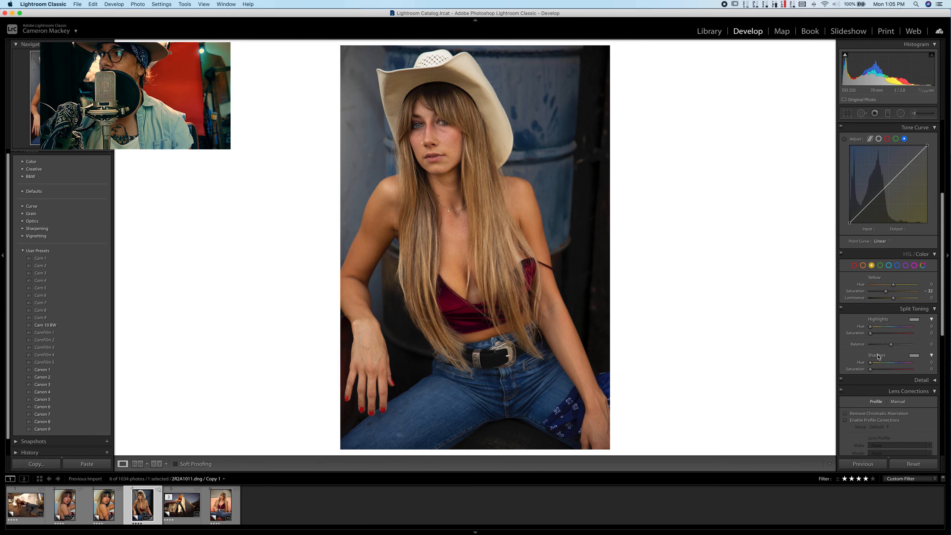
pyautogui.click(874, 327)
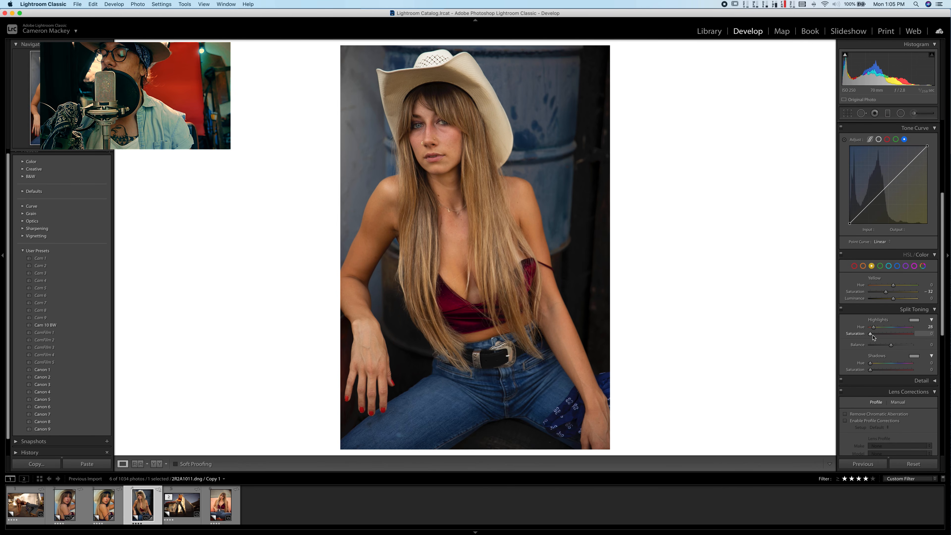
pyautogui.click(874, 334)
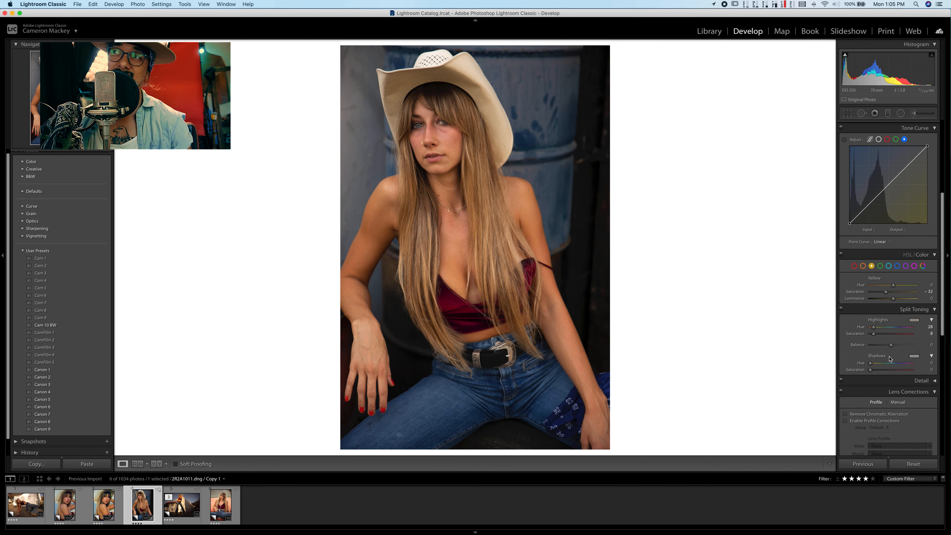
pyautogui.click(893, 364)
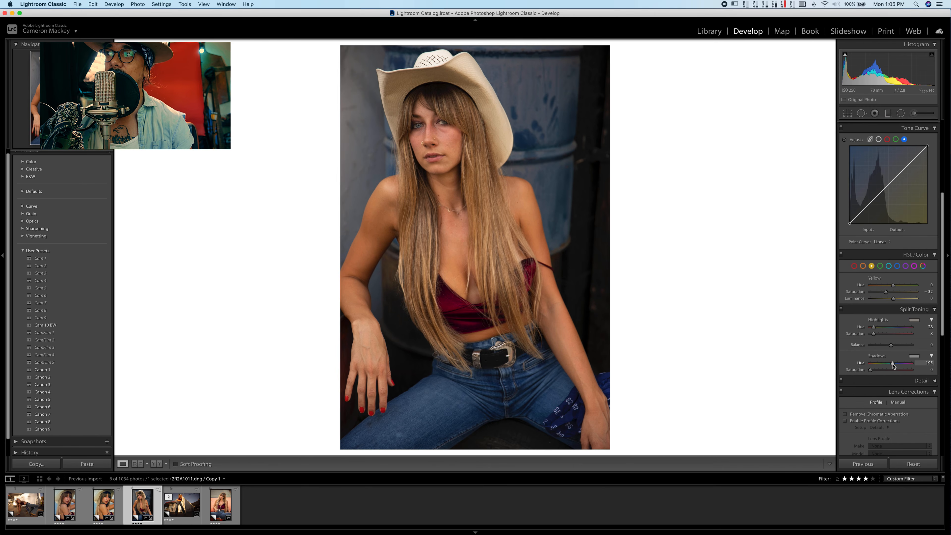
pyautogui.click(875, 370)
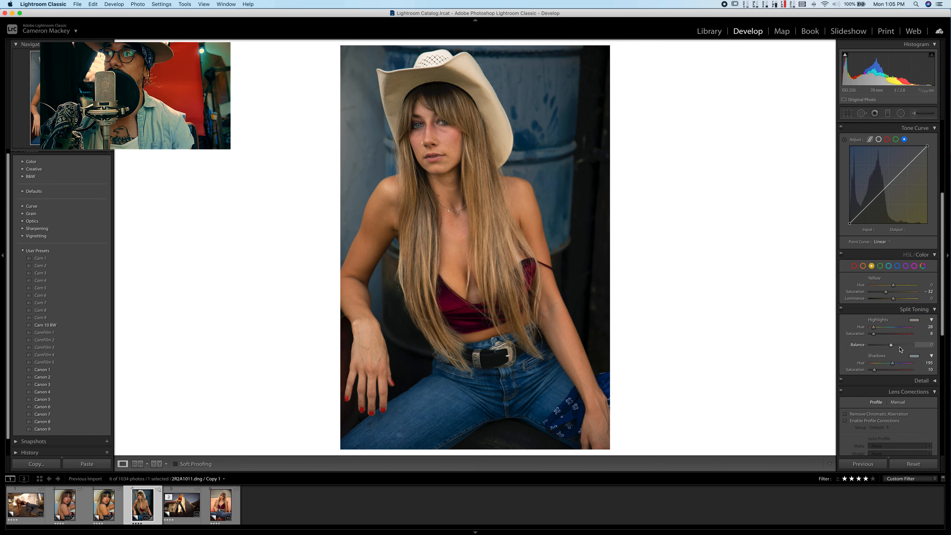
# - Cool the seated portrait's temperature to 7,298 and raise its vibrance to +53
pyautogui.scroll(5, 886, 194)
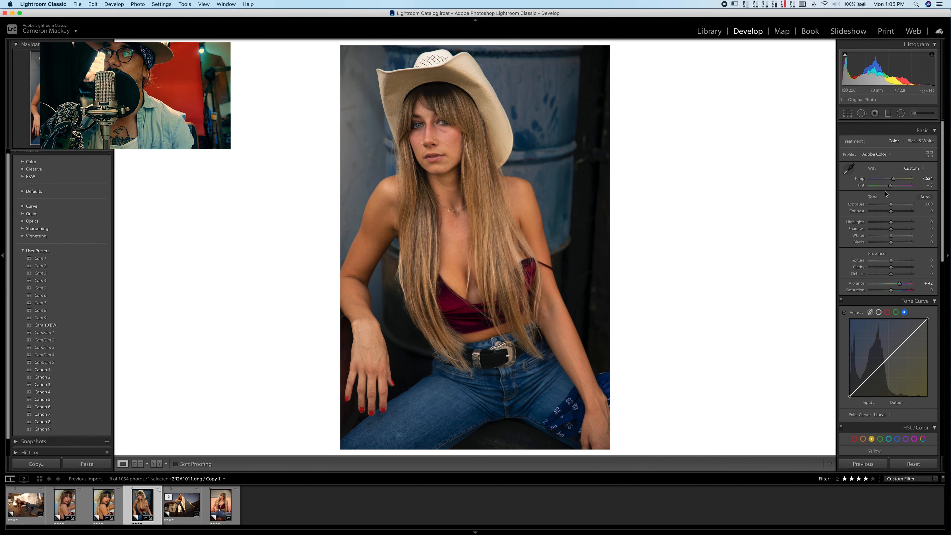
pyautogui.scroll(-1, 886, 194)
pyautogui.moveTo(894, 173); pyautogui.dragTo(892, 174)
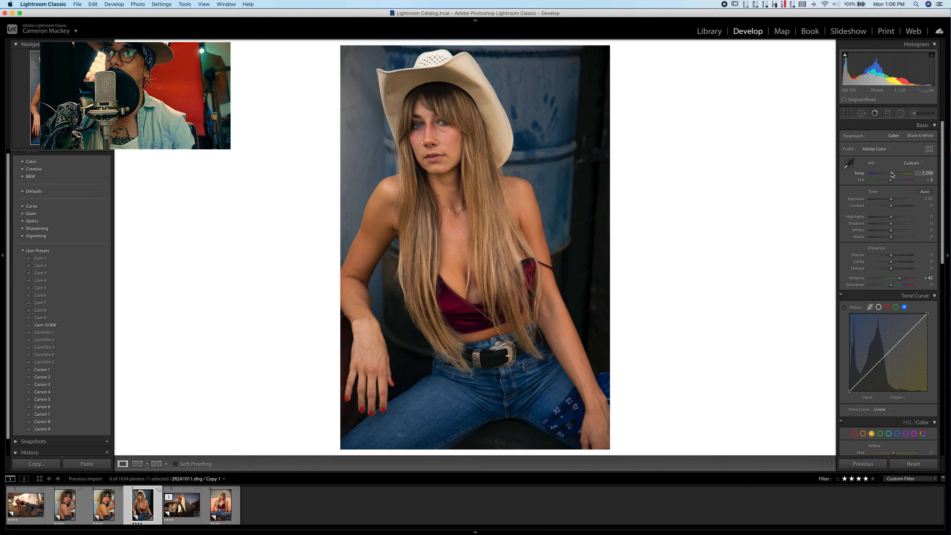
pyautogui.moveTo(901, 281); pyautogui.dragTo(903, 281)
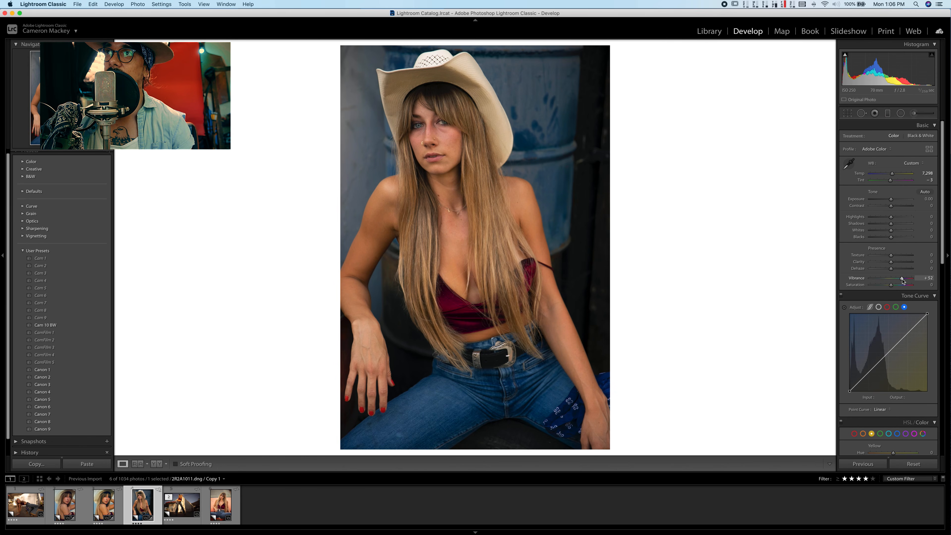
# - Enable lens profile corrections for the seated portrait
pyautogui.scroll(-5, 867, 265)
pyautogui.scroll(-5, 868, 264)
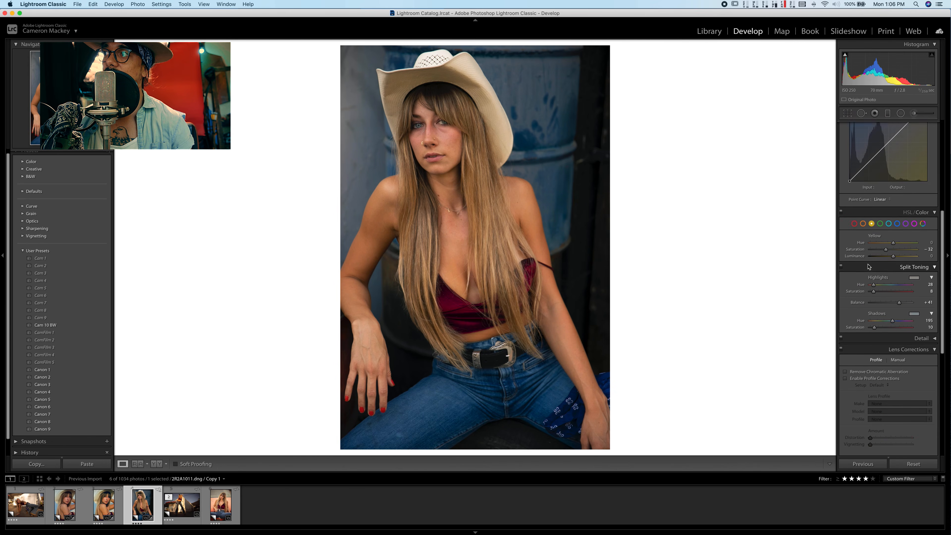
pyautogui.click(845, 306)
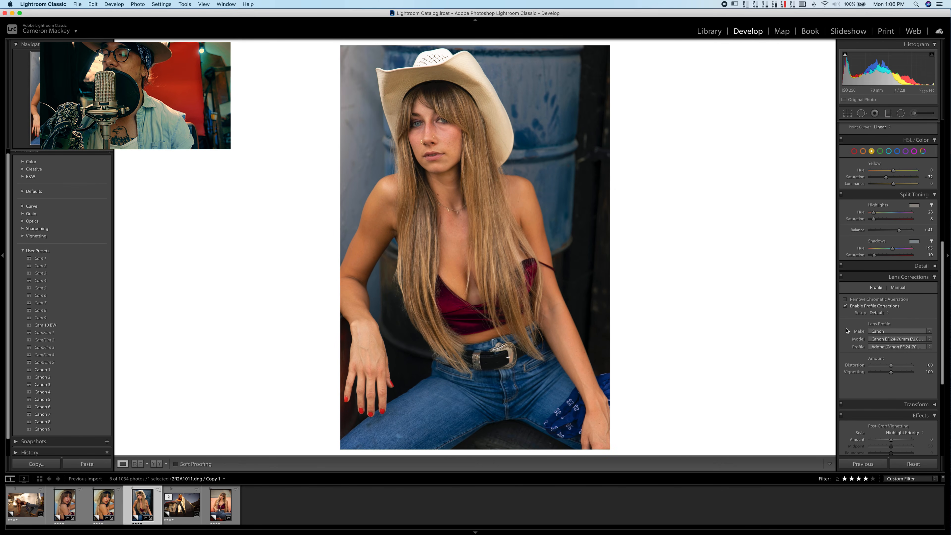
# - Shift the calibration's shadow tint toward green to −10 on the seated portrait
pyautogui.scroll(-4, 848, 330)
pyautogui.scroll(-1, 847, 331)
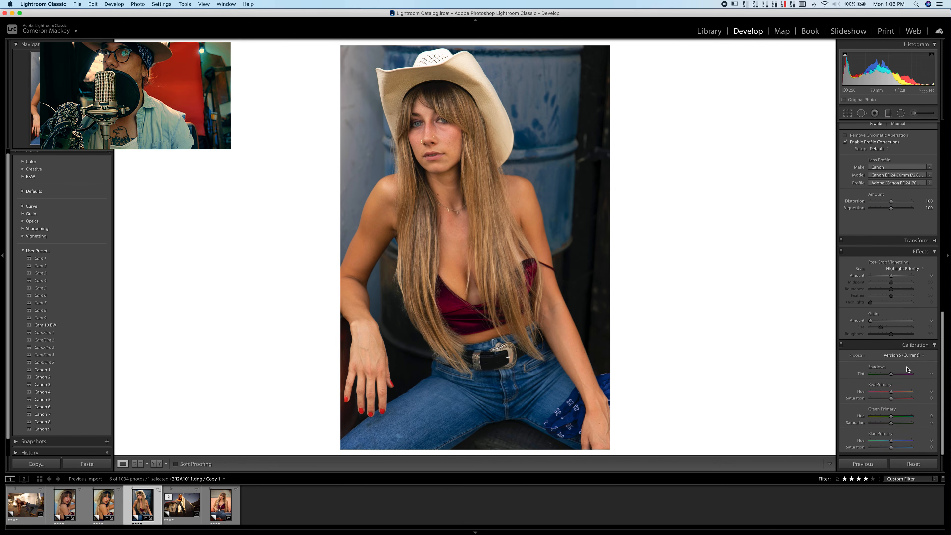
pyautogui.moveTo(890, 374); pyautogui.dragTo(891, 374)
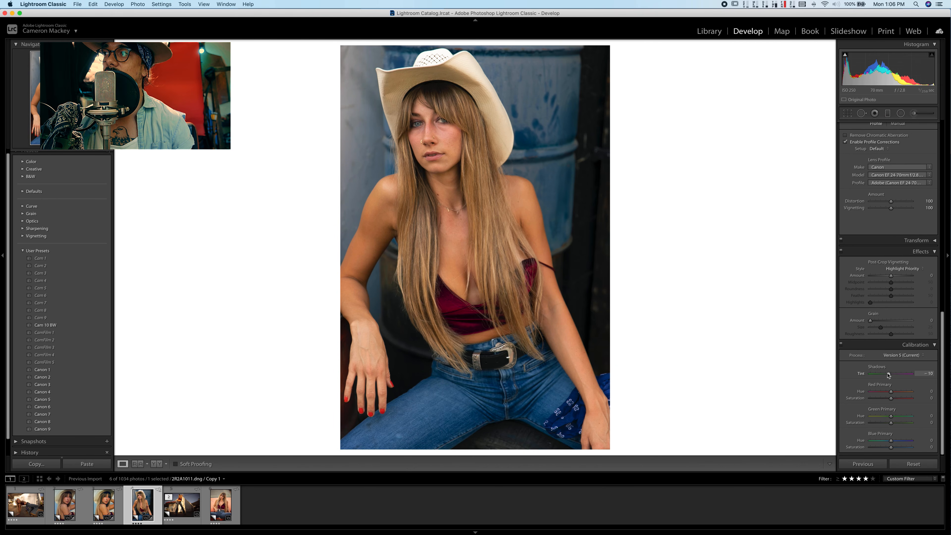
# - Set the seated portrait's calibration shadow tint to −13 and try shifting the blue primary's saturation and hue
pyautogui.moveTo(888, 375); pyautogui.dragTo(888, 374)
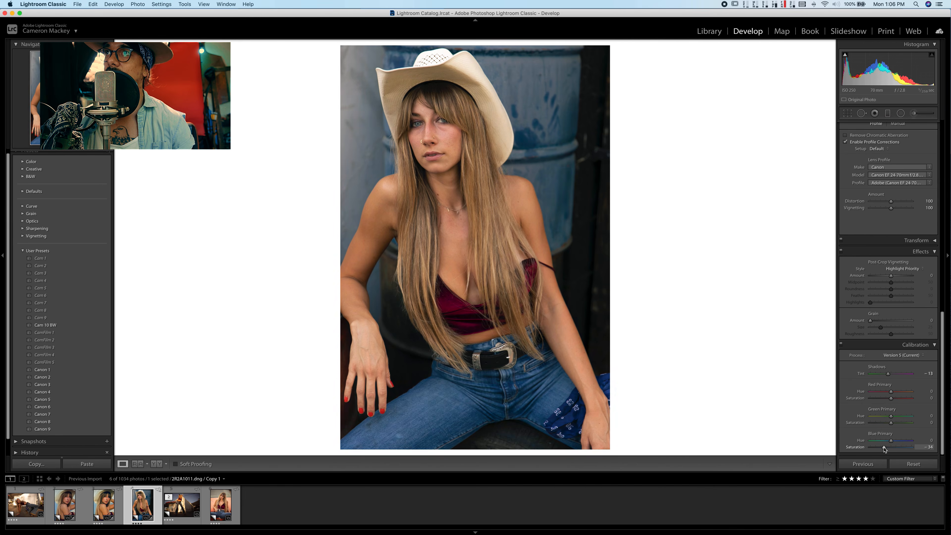
pyautogui.moveTo(892, 447)
pyautogui.mouseDown()
pyautogui.moveTo(907, 448)
pyautogui.moveTo(890, 442)
pyautogui.mouseUp()
pyautogui.doubleClick(907, 448)
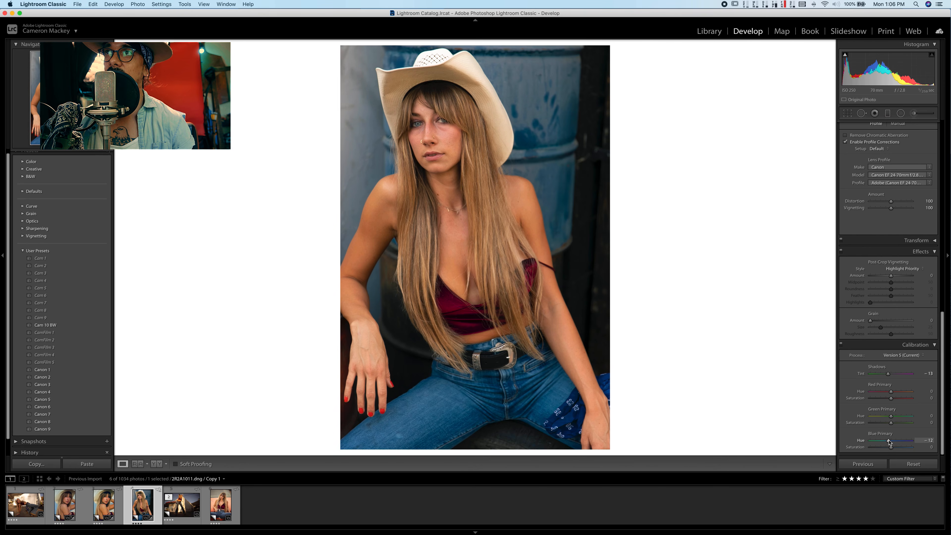
# - Set the seated portrait's dehaze to +19 and cool its temperature to 6,967, leaving contrast at 0
pyautogui.scroll(15, 891, 413)
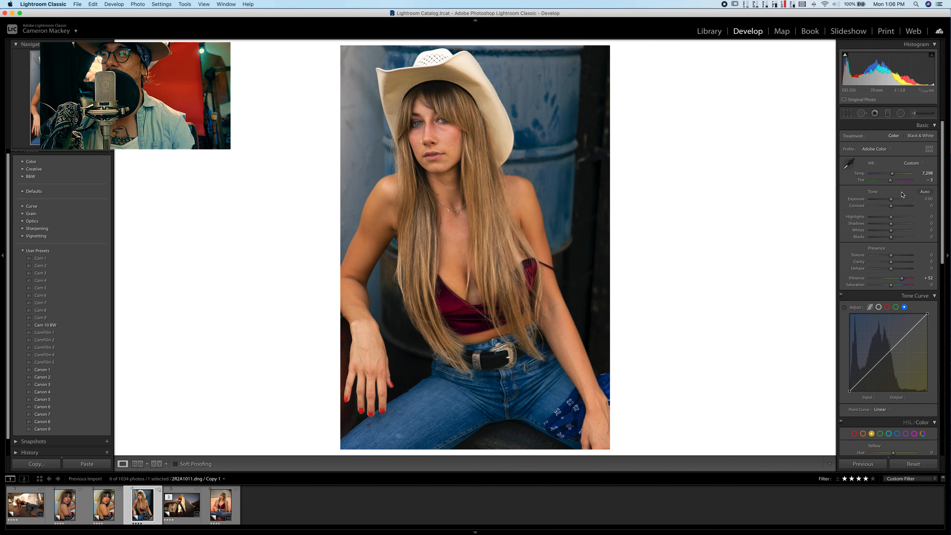
pyautogui.moveTo(892, 206); pyautogui.dragTo(897, 209)
pyautogui.doubleClick(898, 207)
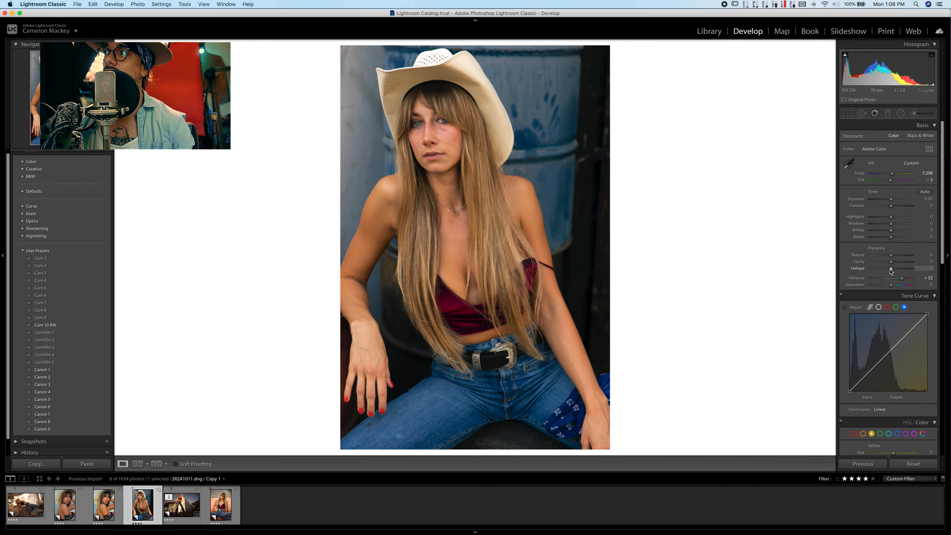
pyautogui.moveTo(891, 268); pyautogui.dragTo(894, 270)
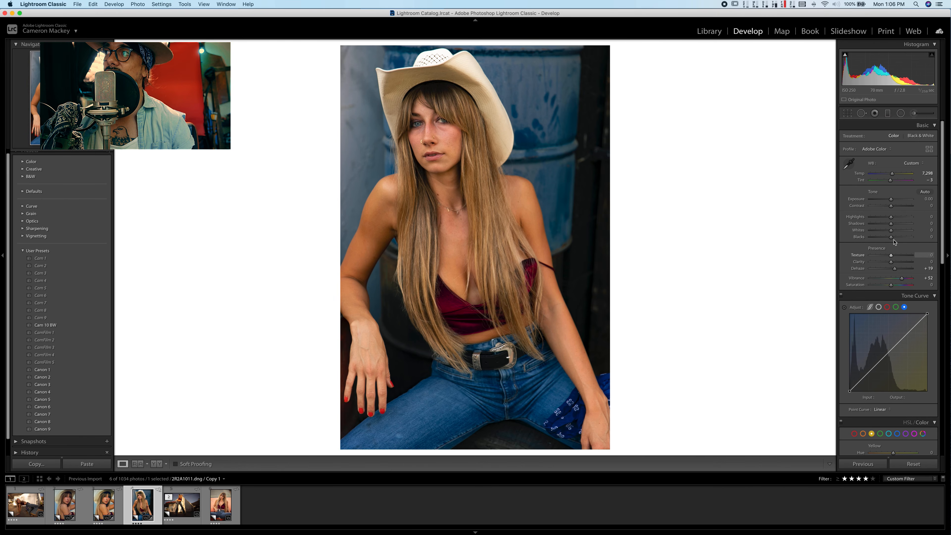
pyautogui.moveTo(893, 174); pyautogui.dragTo(891, 174)
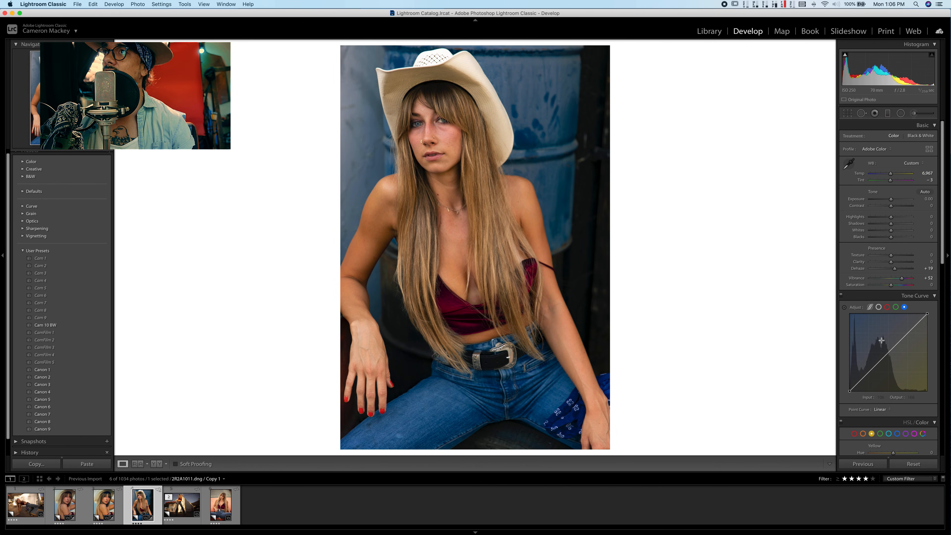
# - Shape the seated portrait's green tone curve with an upper point and a lower point at input 84, output 80
pyautogui.click(897, 307)
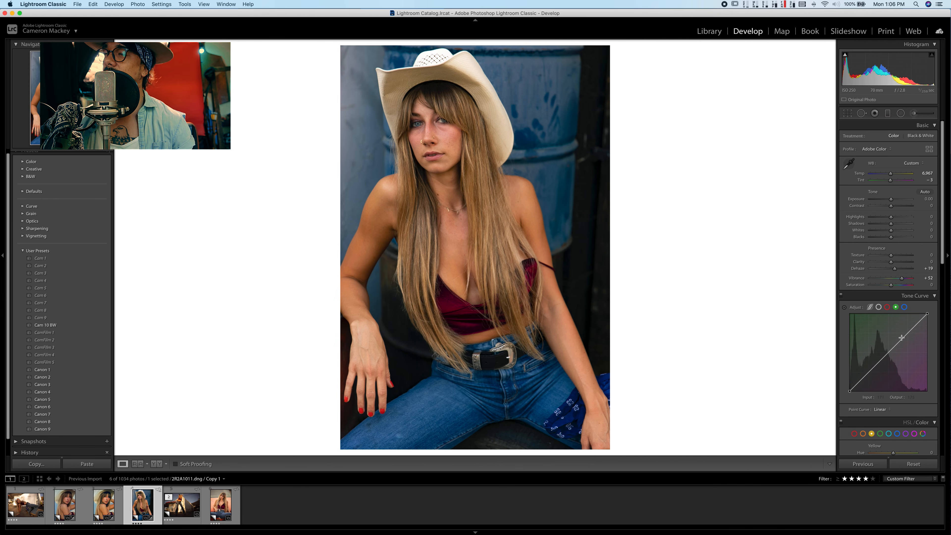
pyautogui.moveTo(901, 340); pyautogui.dragTo(875, 367)
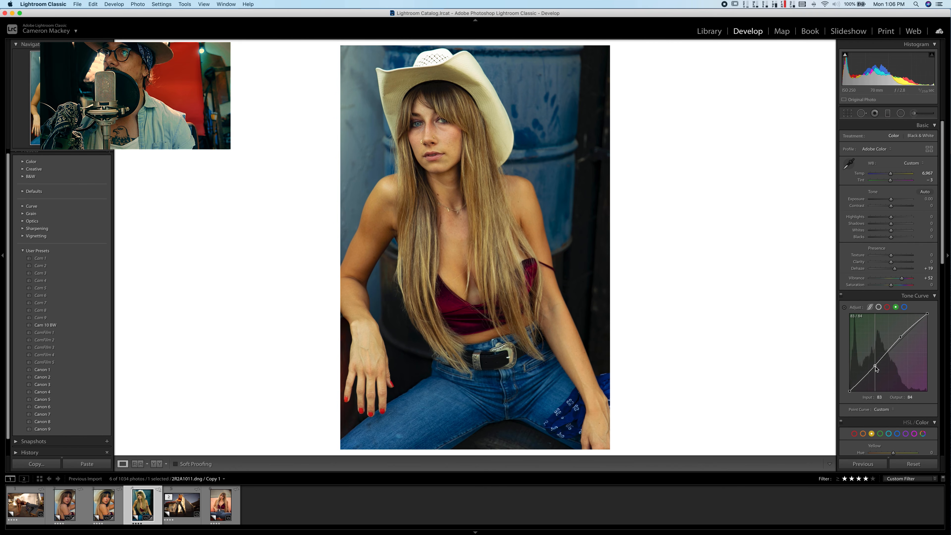
pyautogui.moveTo(901, 337); pyautogui.dragTo(902, 337)
pyautogui.moveTo(877, 366); pyautogui.dragTo(877, 371)
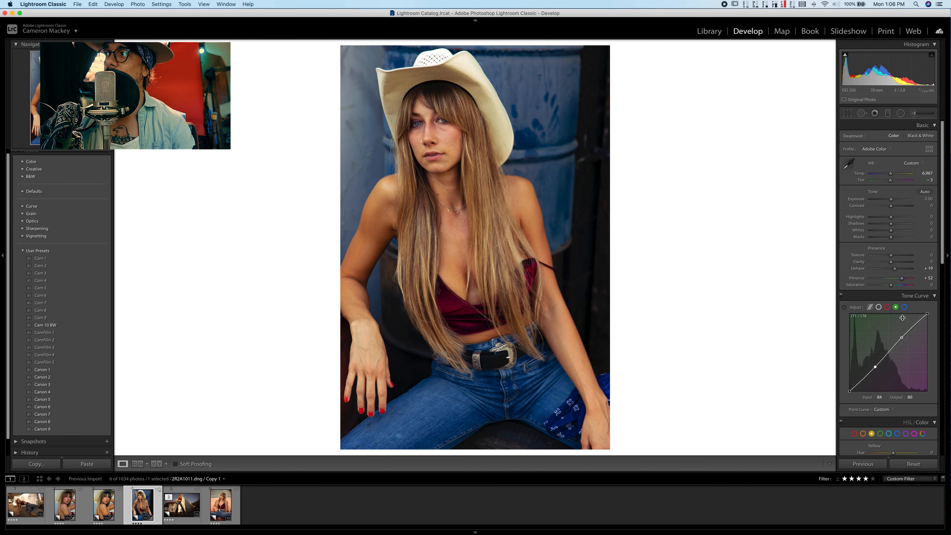
# - Shape the blue tone curve with a raised upper point and a lower point at input 64, output 60
pyautogui.click(905, 307)
pyautogui.moveTo(902, 337); pyautogui.dragTo(901, 336)
pyautogui.moveTo(868, 372); pyautogui.dragTo(870, 375)
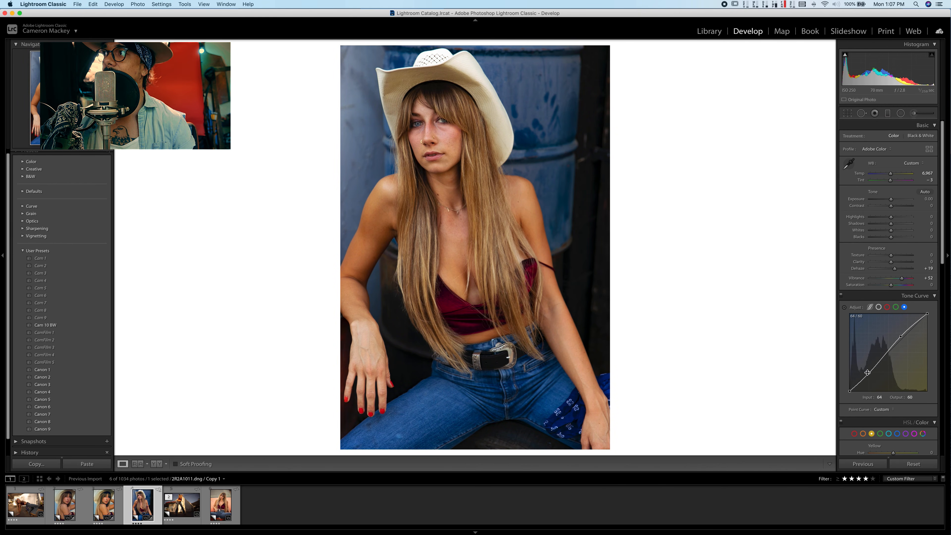
# - Shift the hue of the seated portrait's blues toward teal to −18
pyautogui.scroll(-3, 910, 291)
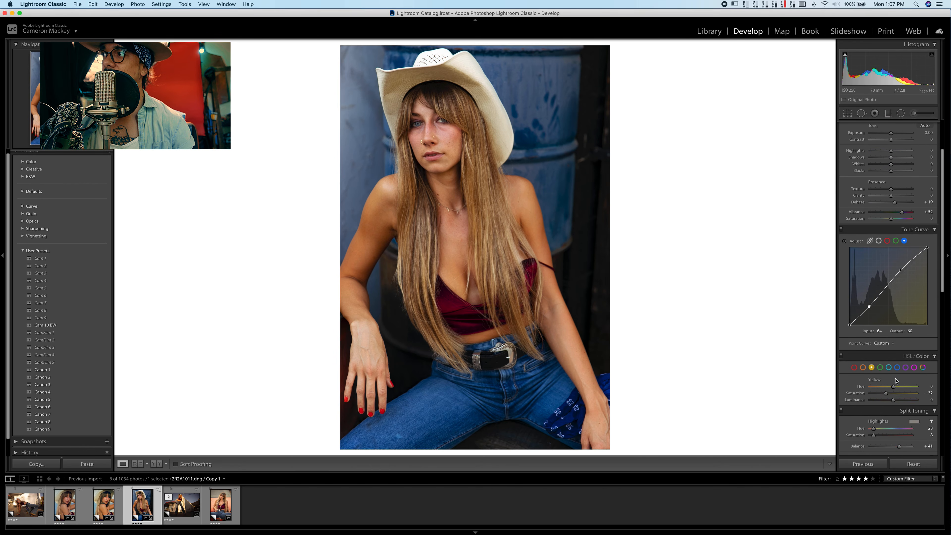
pyautogui.click(898, 368)
pyautogui.click(887, 387)
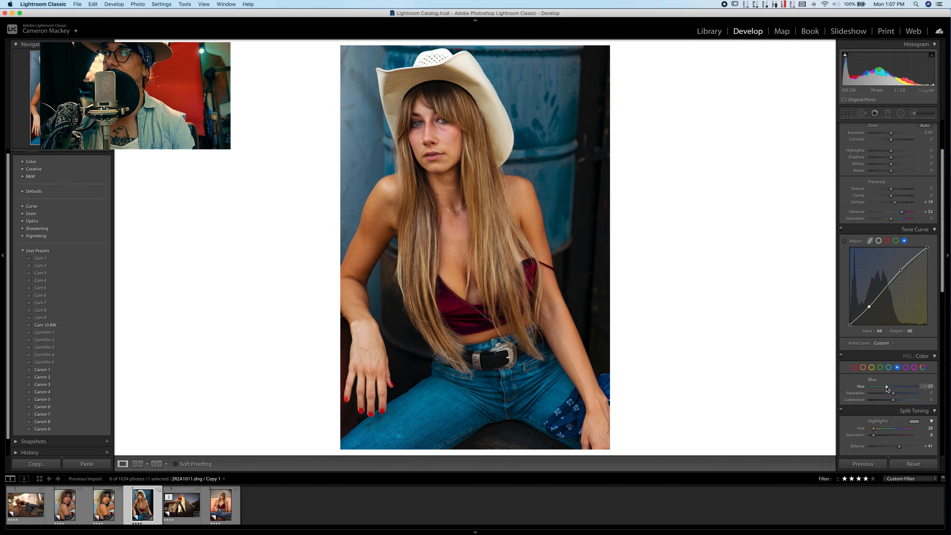
pyautogui.moveTo(887, 387); pyautogui.dragTo(891, 388)
pyautogui.scroll(-3, 890, 409)
pyautogui.scroll(-2, 890, 408)
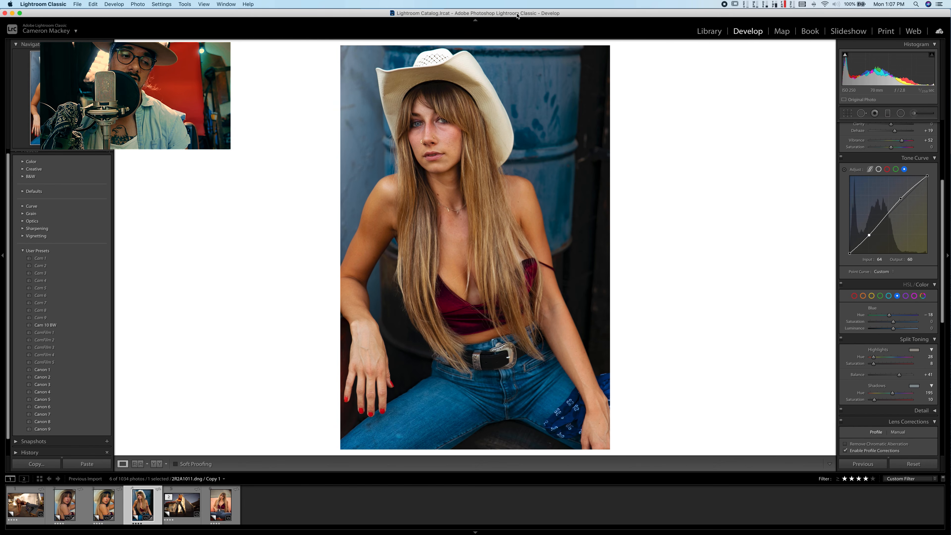
pyautogui.scroll(6, 888, 225)
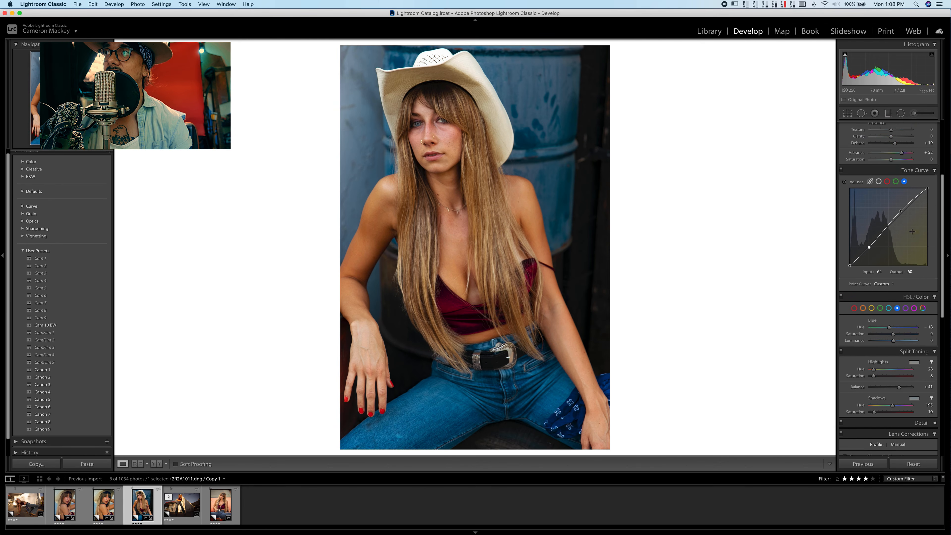
pyautogui.scroll(-15, 892, 231)
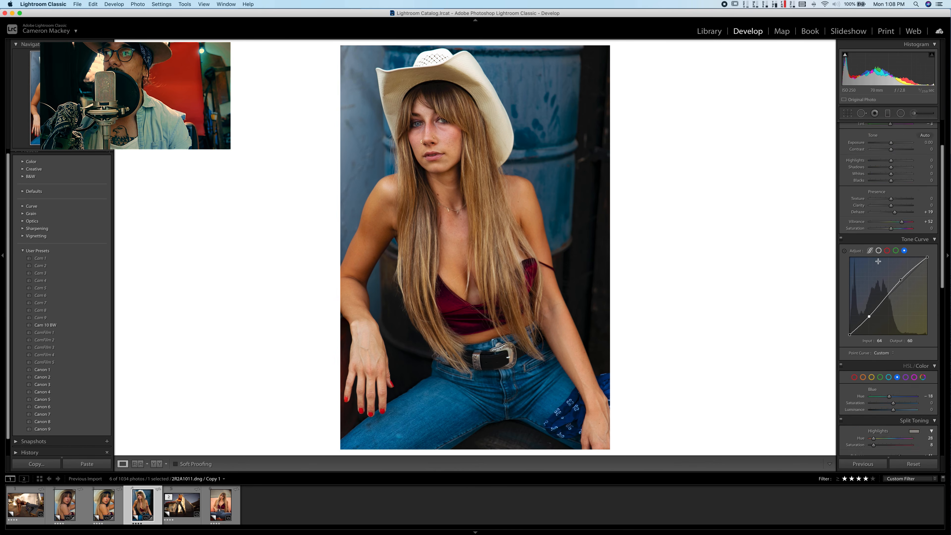
pyautogui.scroll(15, 905, 239)
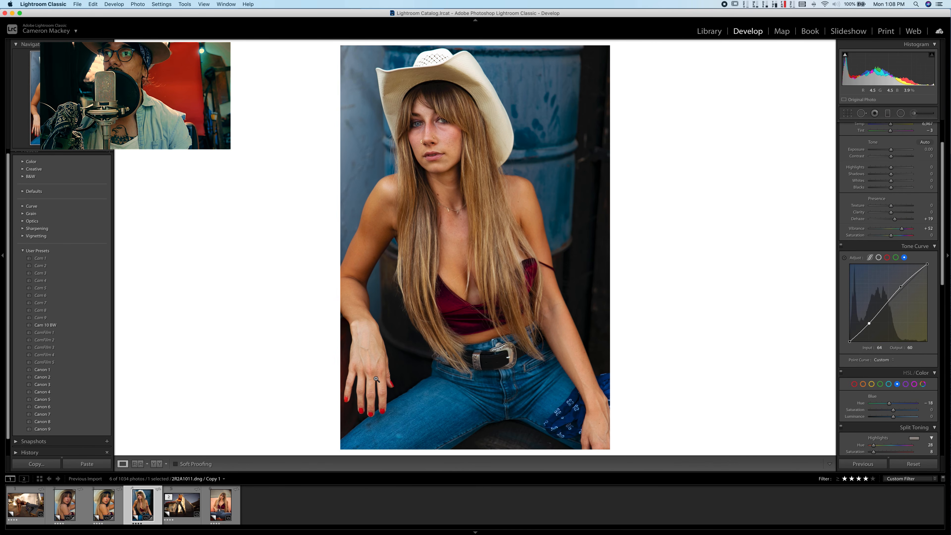
# - Switch to the standing roller-skate portrait and cool its temperature to 5,466
pyautogui.press('Right')
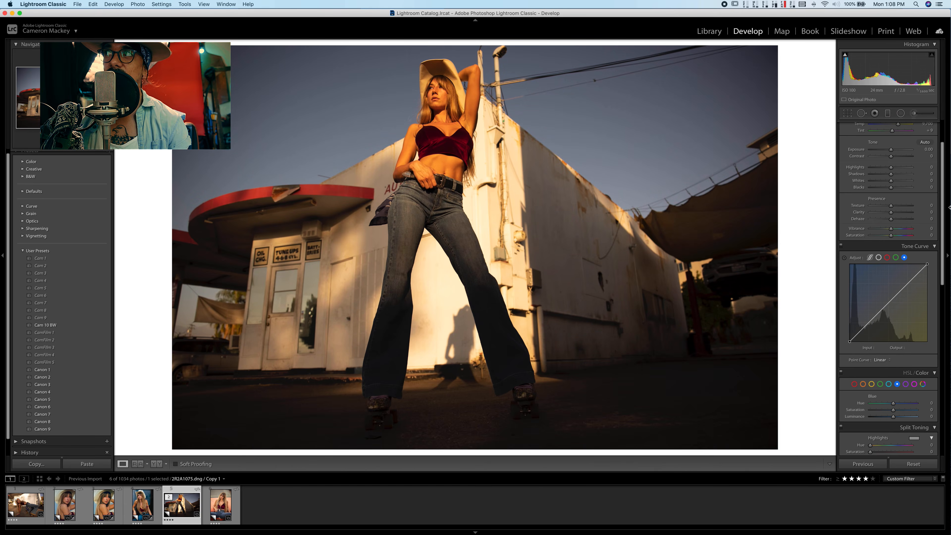
pyautogui.scroll(-15, 865, 231)
pyautogui.scroll(15, 866, 228)
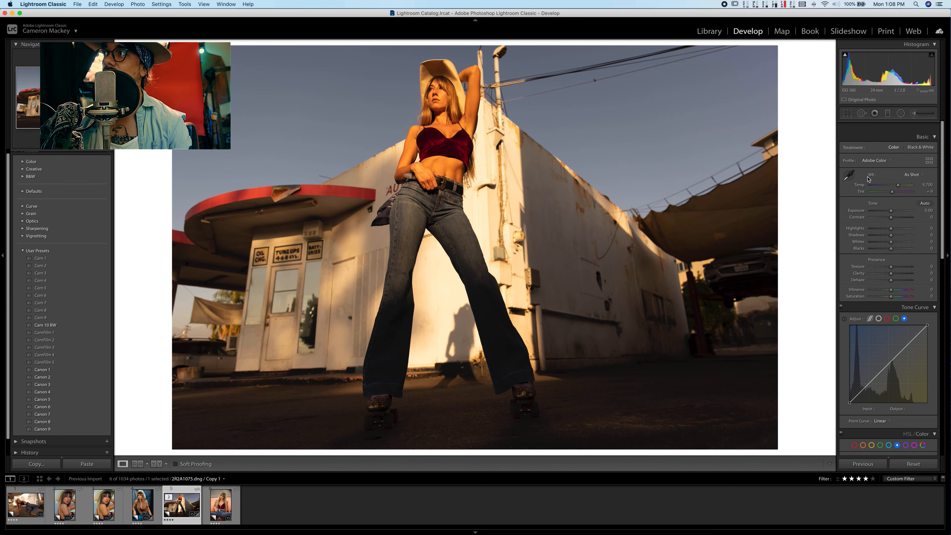
pyautogui.moveTo(898, 173); pyautogui.dragTo(884, 174)
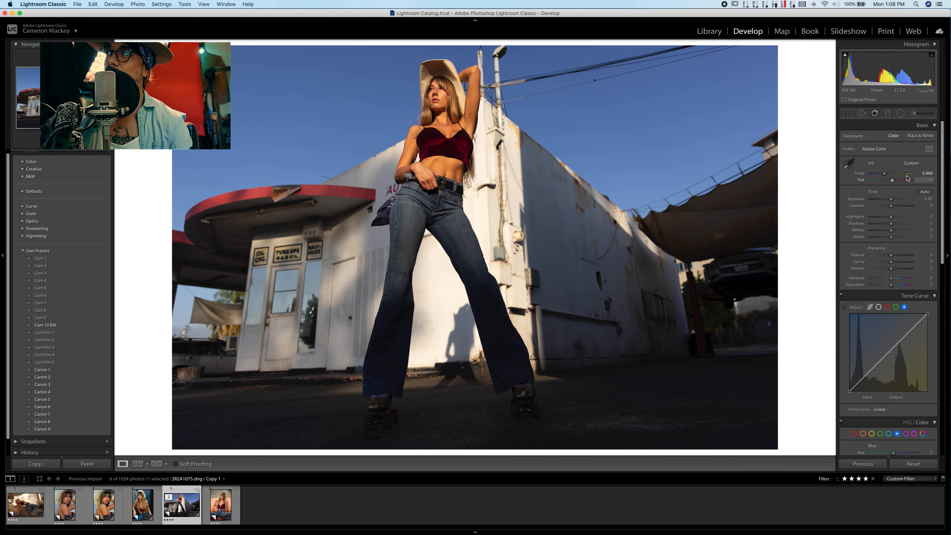
# - Set the roller-skate portrait's exposure to +0.55, highlights to −69, shadows to +29 and vibrance to +25
pyautogui.moveTo(892, 199); pyautogui.dragTo(893, 199)
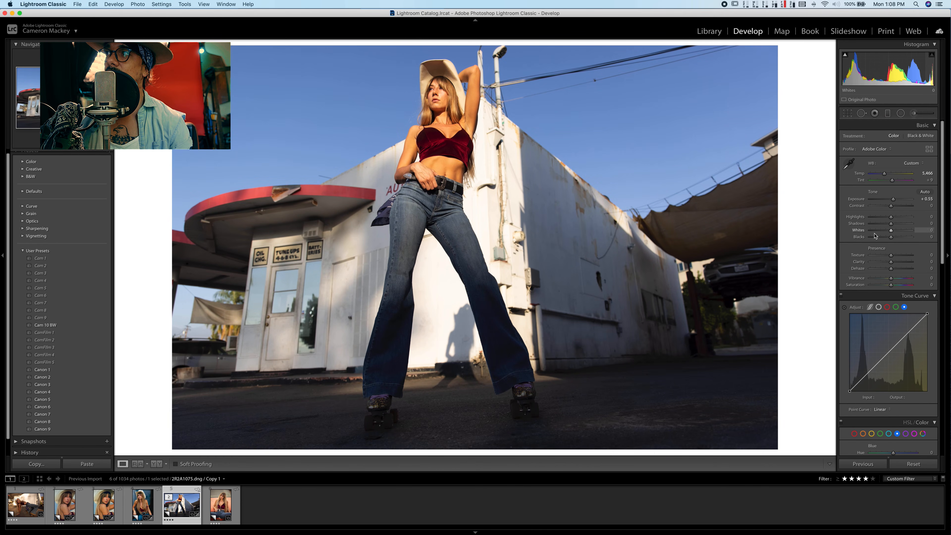
pyautogui.click(877, 217)
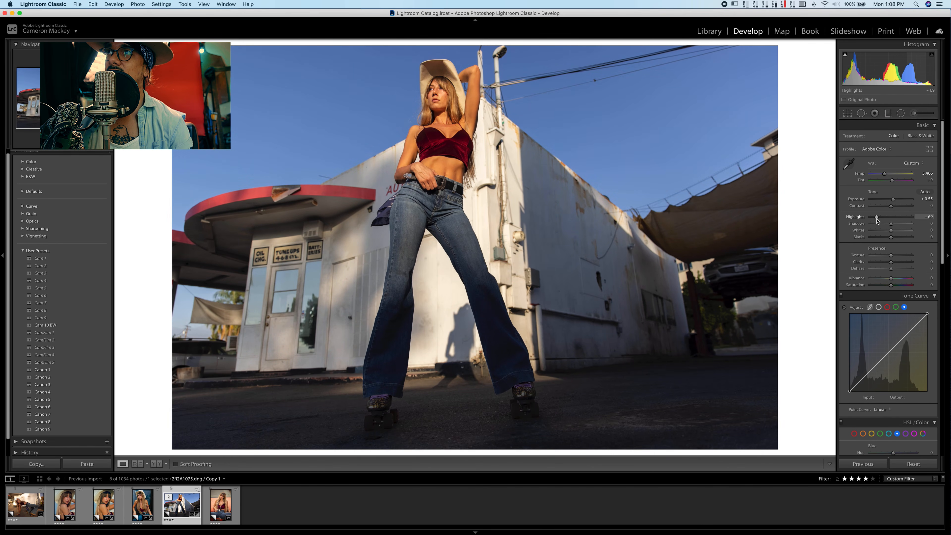
pyautogui.click(897, 224)
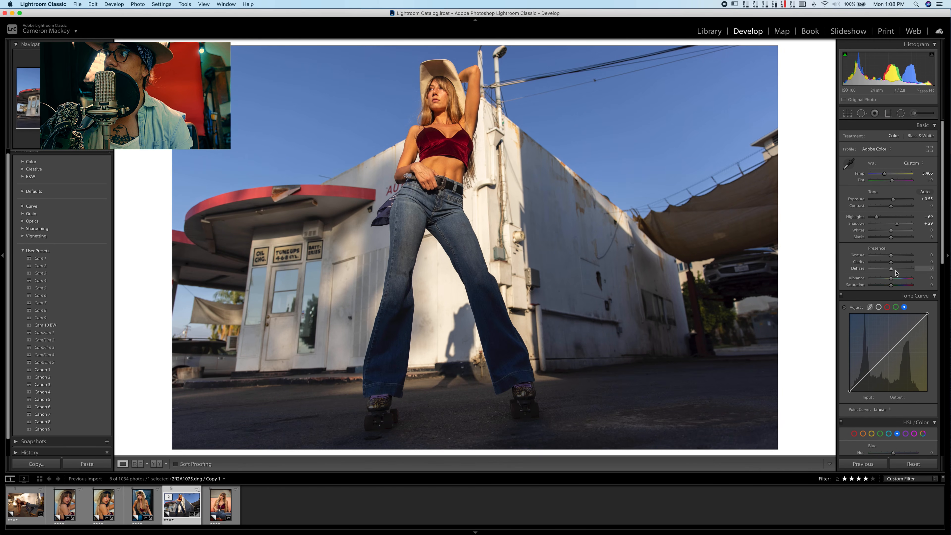
pyautogui.click(901, 279)
pyautogui.moveTo(901, 279); pyautogui.dragTo(897, 278)
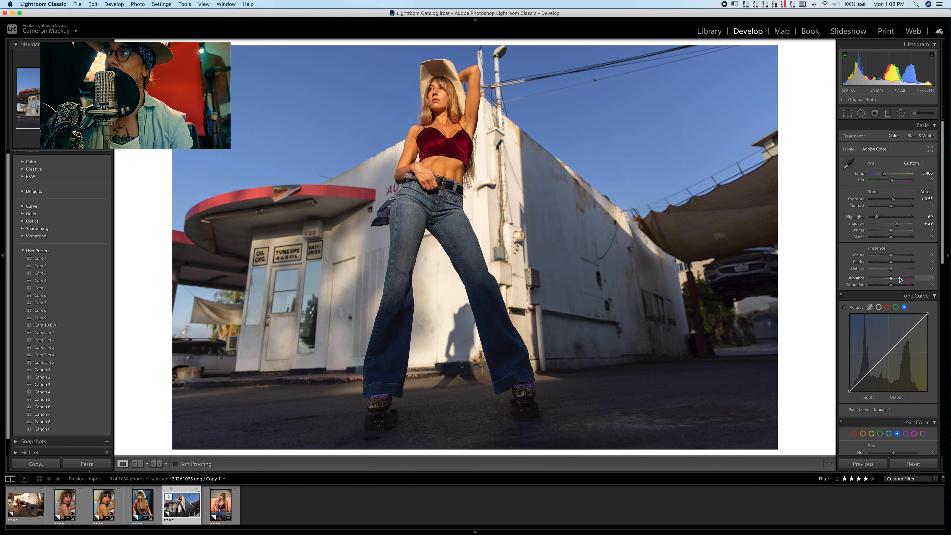
# - Lift the green tone curve's black point, add lower and upper points, and lower its white point to output 246
pyautogui.click(896, 307)
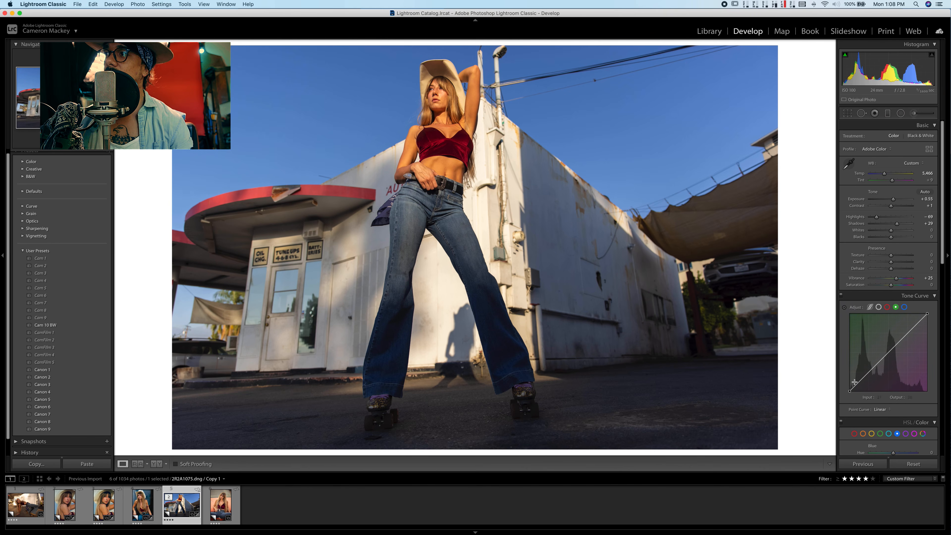
pyautogui.moveTo(850, 391); pyautogui.dragTo(872, 367)
pyautogui.click(874, 367)
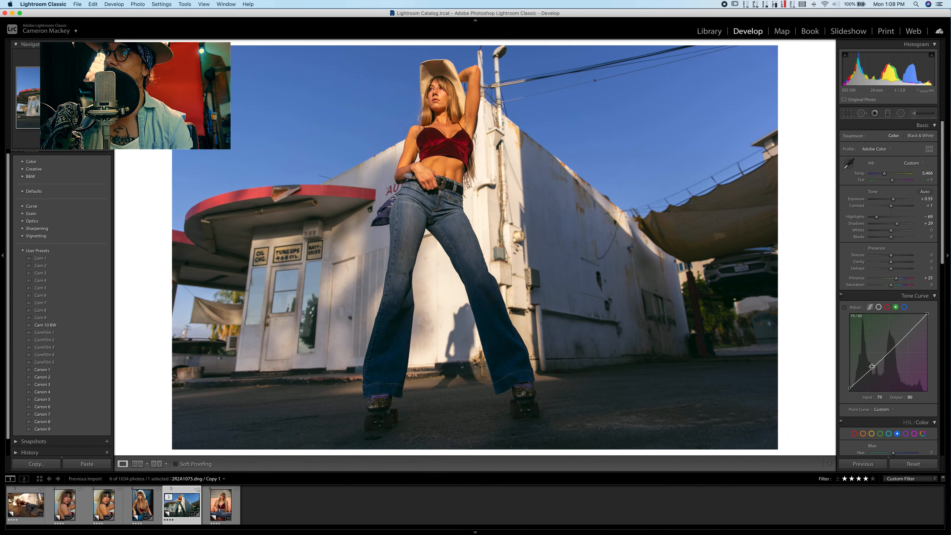
pyautogui.moveTo(907, 333); pyautogui.dragTo(930, 321)
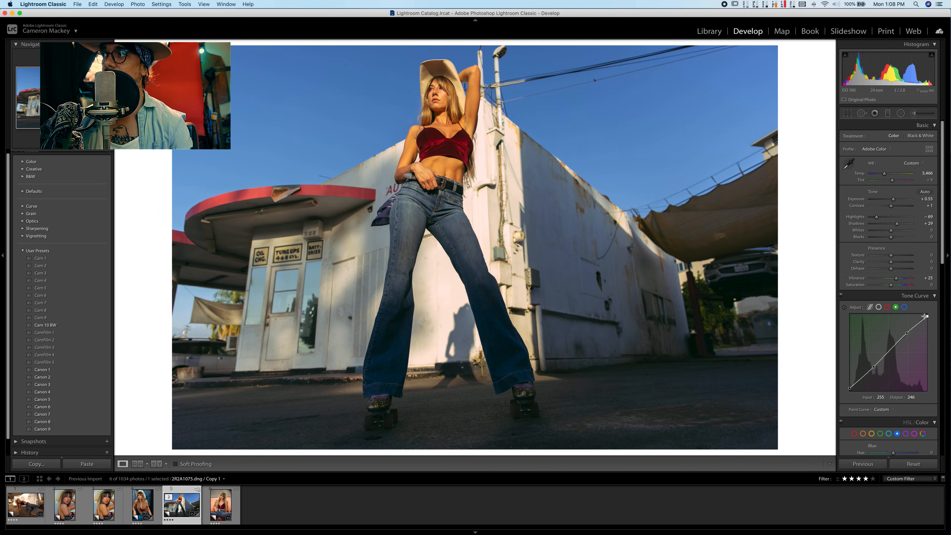
# - Anchor the blue tone curve in the shadows and at midpoint 127, and lower its white point to output 229
pyautogui.click(905, 308)
pyautogui.press('alt')
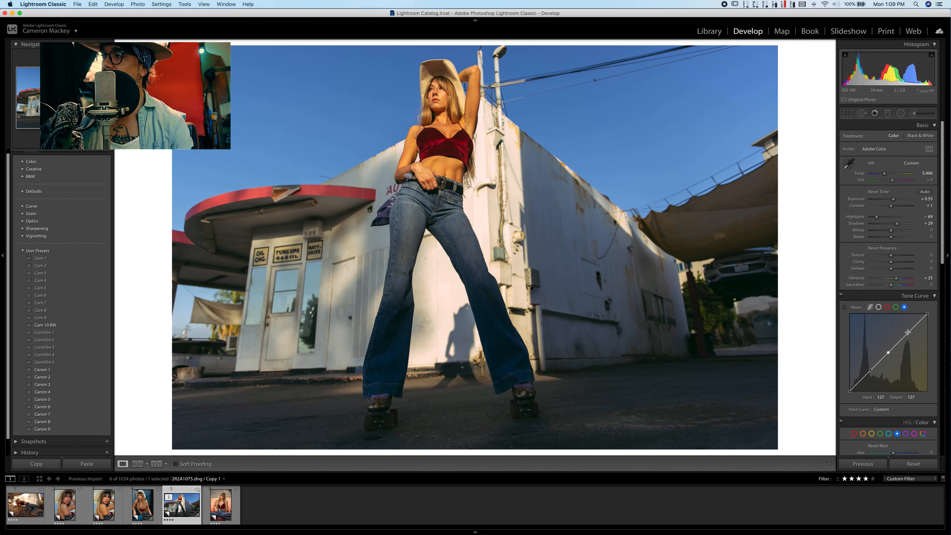
pyautogui.moveTo(928, 315); pyautogui.dragTo(926, 322)
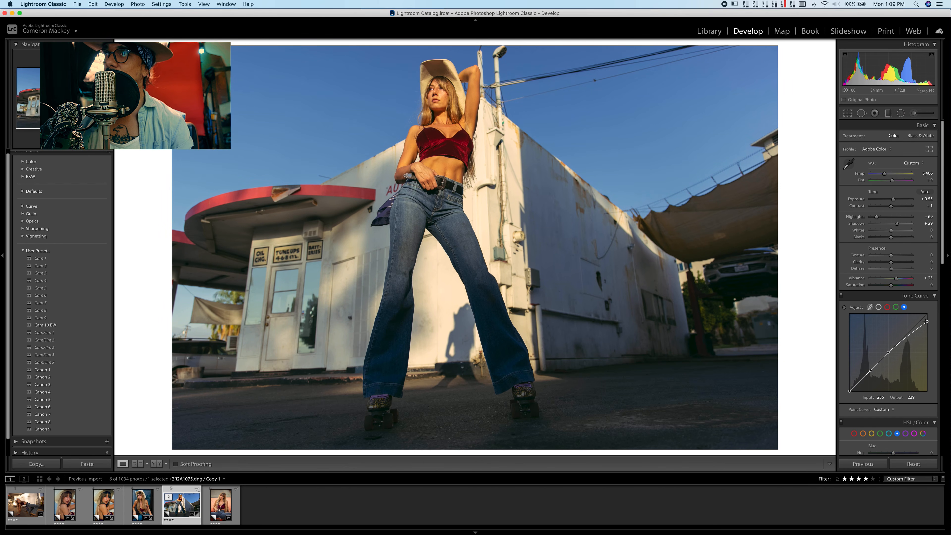
# - Anchor the RGB tone curve with points at 70, 137 and 196 on the diagonal
pyautogui.click(879, 307)
pyautogui.press('alt')
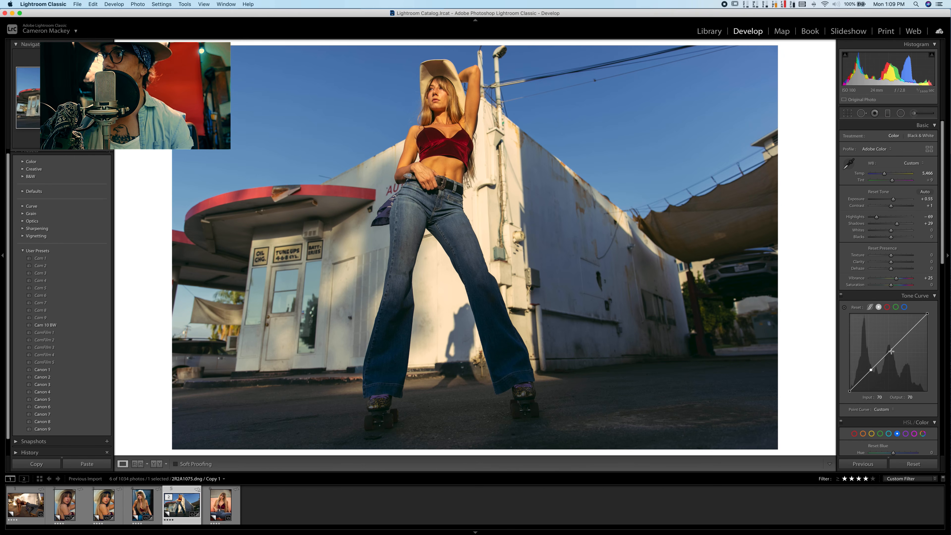
pyautogui.click(911, 334)
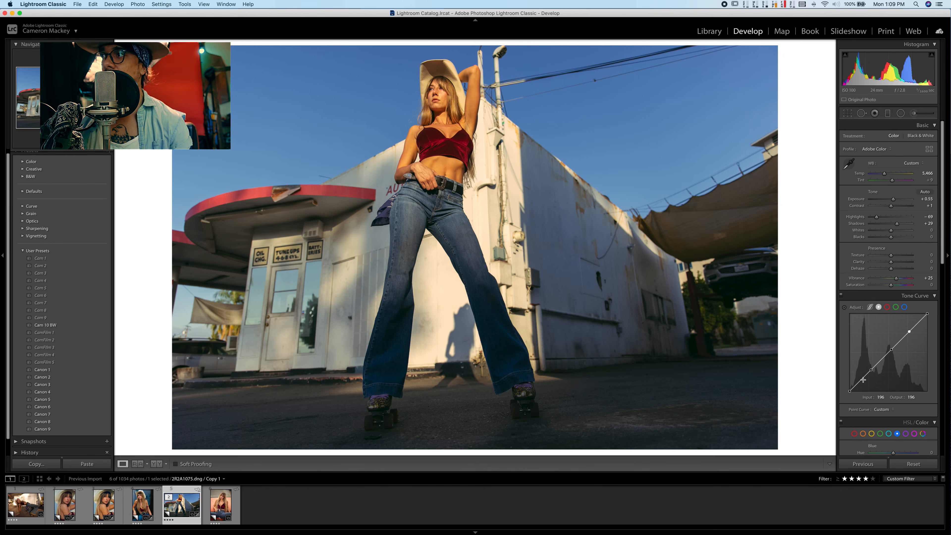
pyautogui.press('alt')
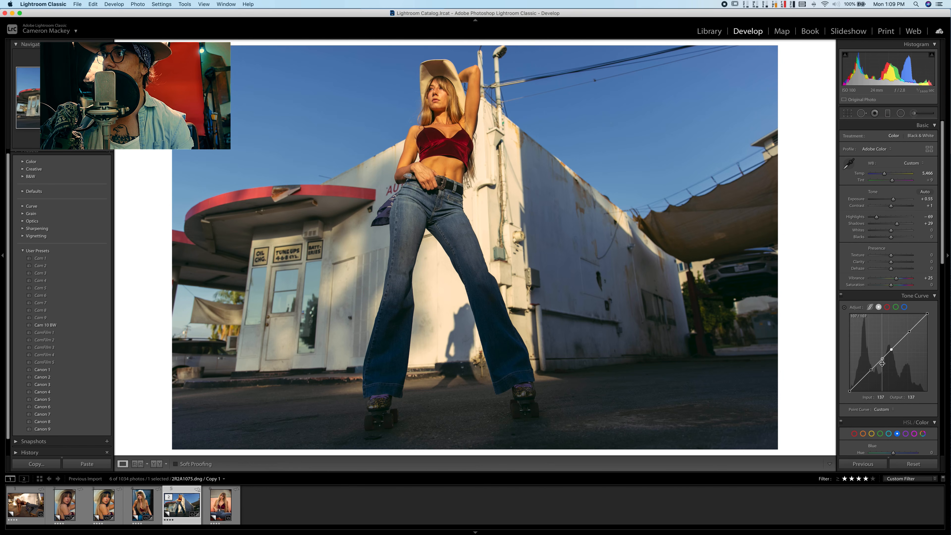
# - Try to pull the RGB curve down between its lower and middle anchors to input 104, output 94
pyautogui.moveTo(883, 360); pyautogui.dragTo(885, 368)
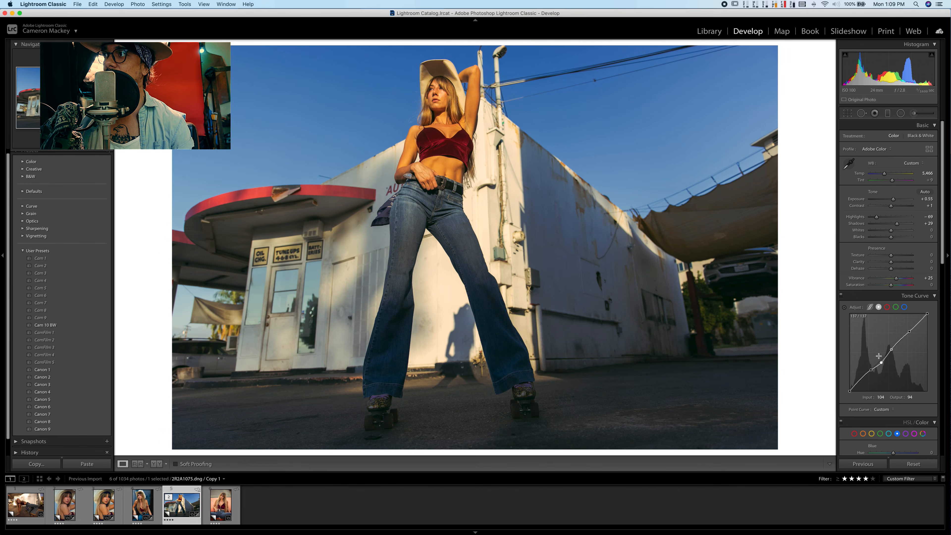
pyautogui.press('super+z')
# - Lift the RGB curve's black point with a shadow point at input 34, output 25, and raise vibrance to +29
pyautogui.press('alt')
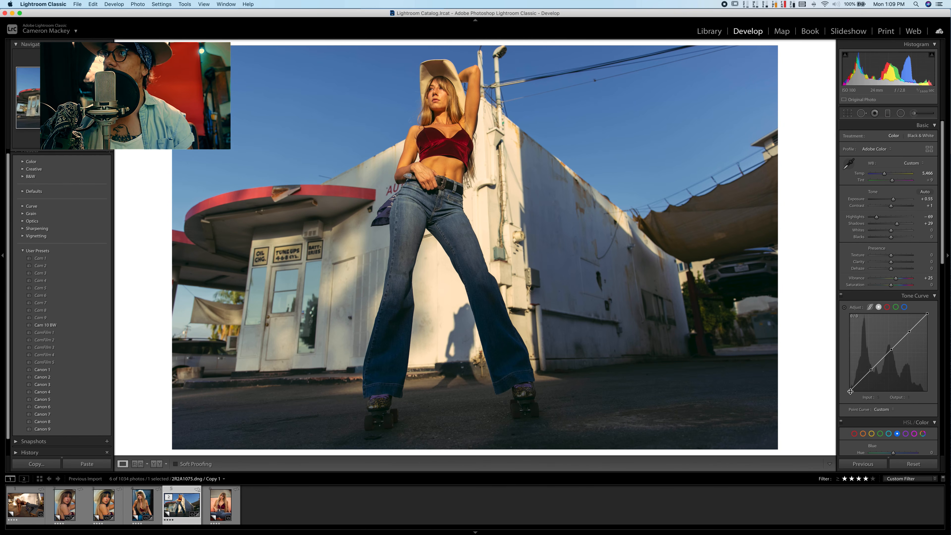
pyautogui.moveTo(850, 391); pyautogui.dragTo(857, 384)
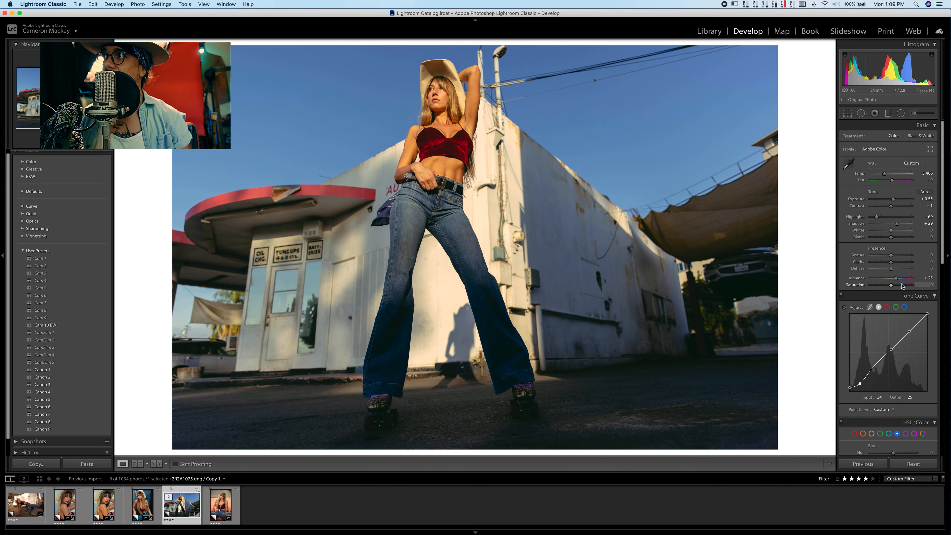
pyautogui.moveTo(896, 278); pyautogui.dragTo(898, 280)
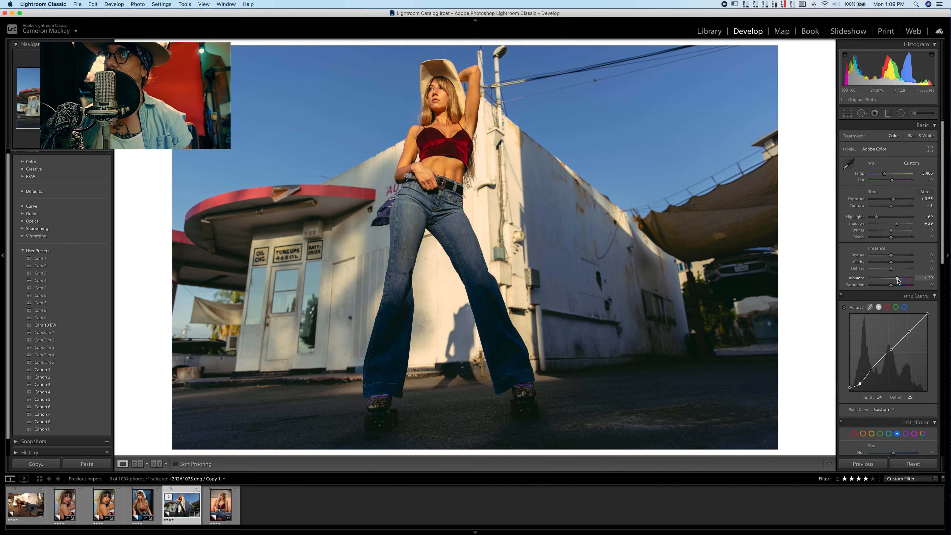
# - Lower the parametric tone curve's highlights to -41 and raise vibrance to +49
pyautogui.click(870, 309)
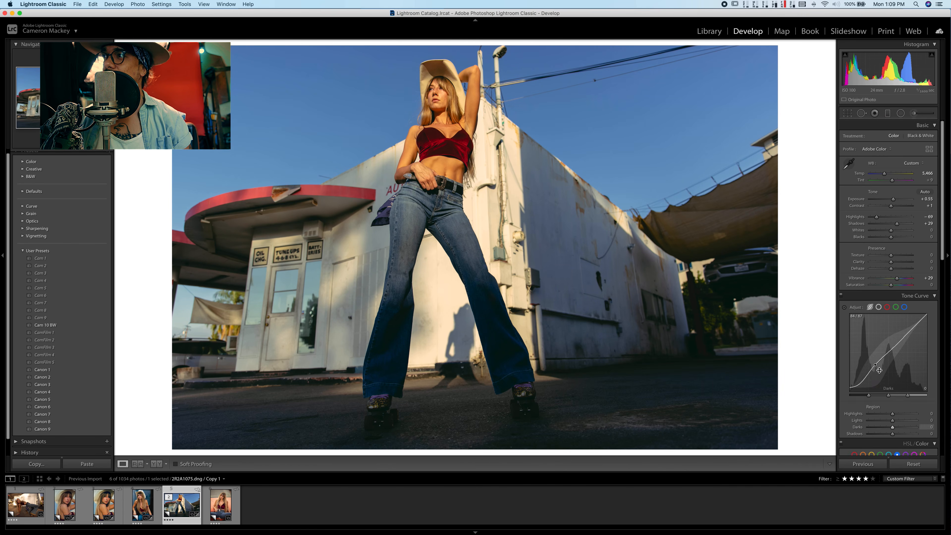
pyautogui.click(883, 414)
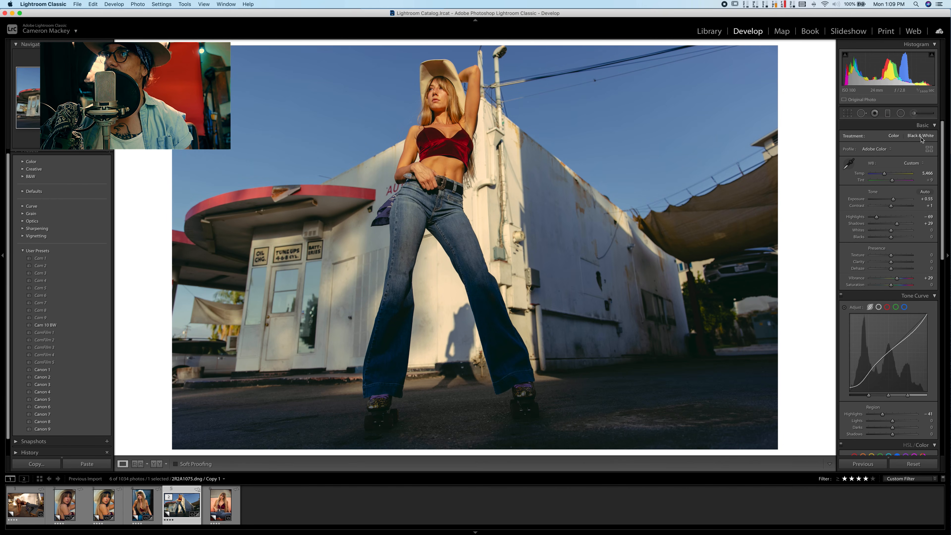
pyautogui.scroll(1, 890, 212)
pyautogui.scroll(-1, 890, 213)
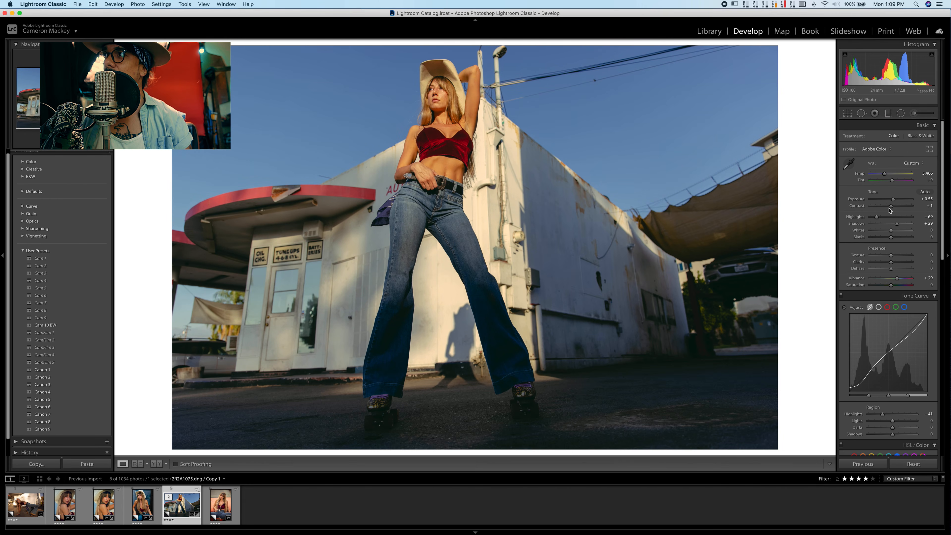
pyautogui.moveTo(898, 281); pyautogui.dragTo(902, 281)
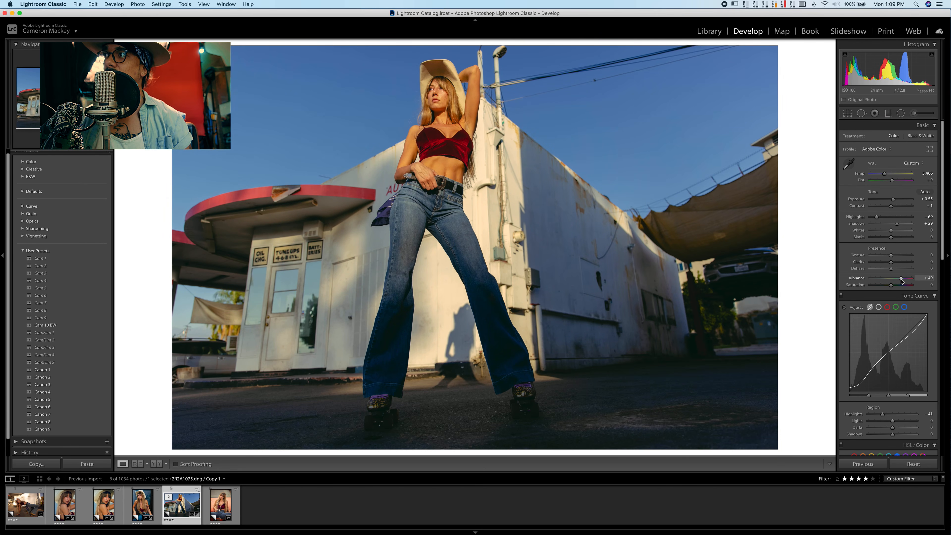
# - Set the basic highlights to -58 and the white balance to temperature 5,376 and tint +13
pyautogui.click(935, 296)
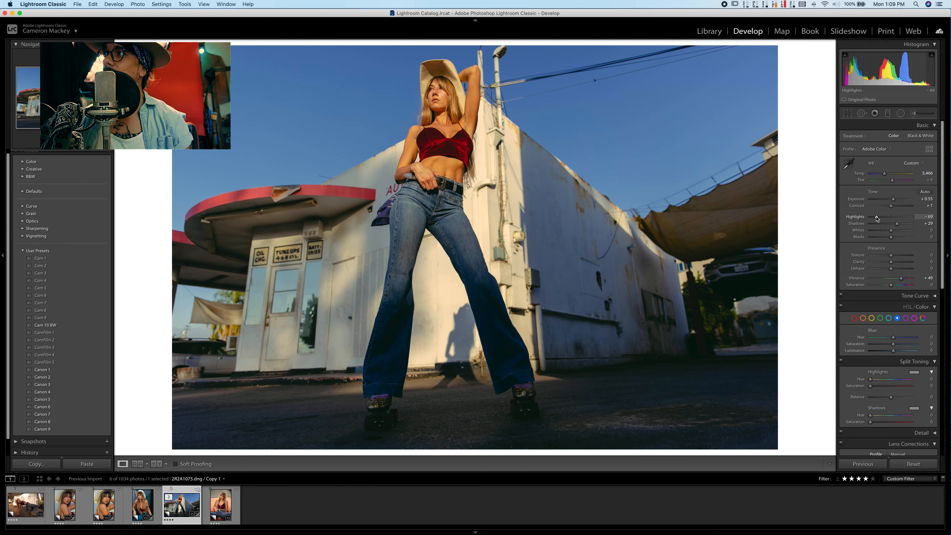
pyautogui.moveTo(877, 218); pyautogui.dragTo(880, 219)
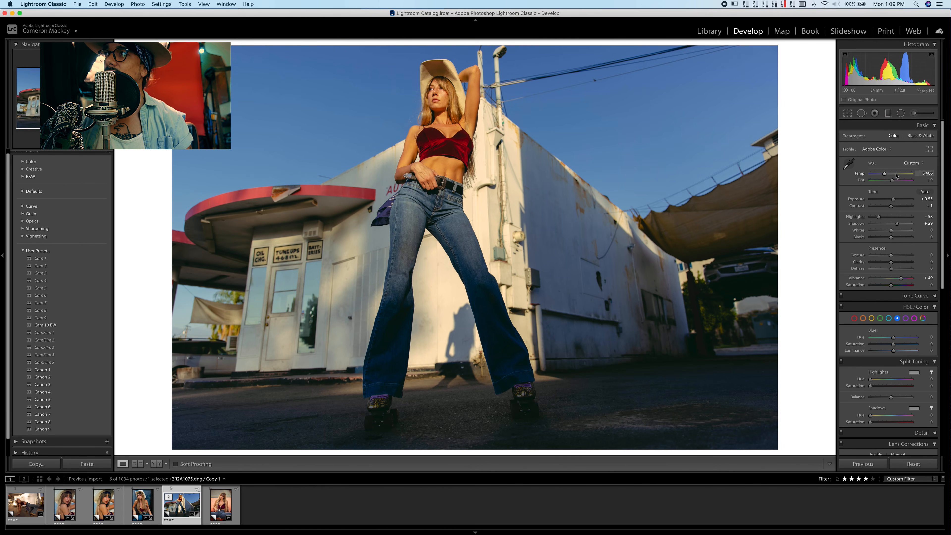
pyautogui.moveTo(892, 183); pyautogui.dragTo(884, 175)
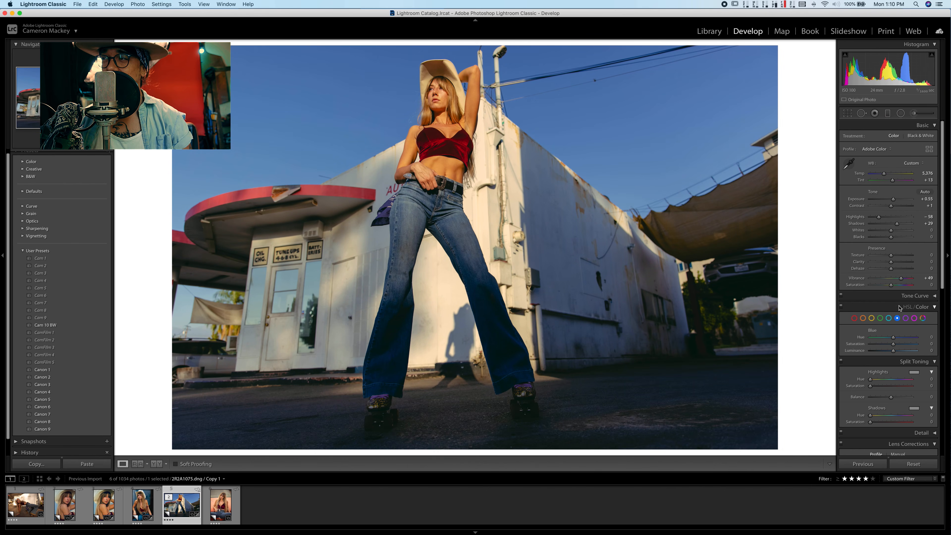
# - Shift the blues toward teal, and set the red saturation to +20 and red luminance to -49
pyautogui.moveTo(888, 338); pyautogui.dragTo(890, 337)
pyautogui.moveTo(893, 352); pyautogui.dragTo(883, 351)
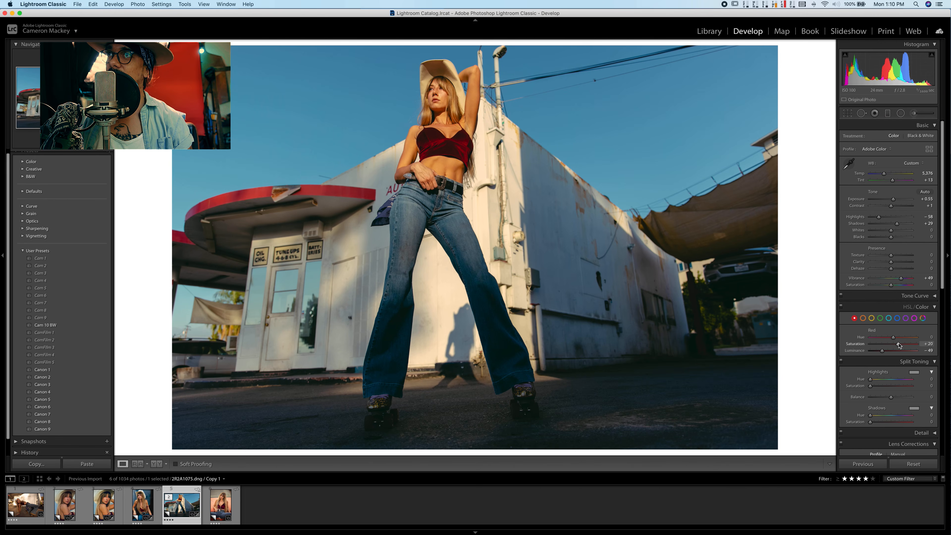
pyautogui.scroll(-3, 898, 352)
pyautogui.scroll(3, 898, 226)
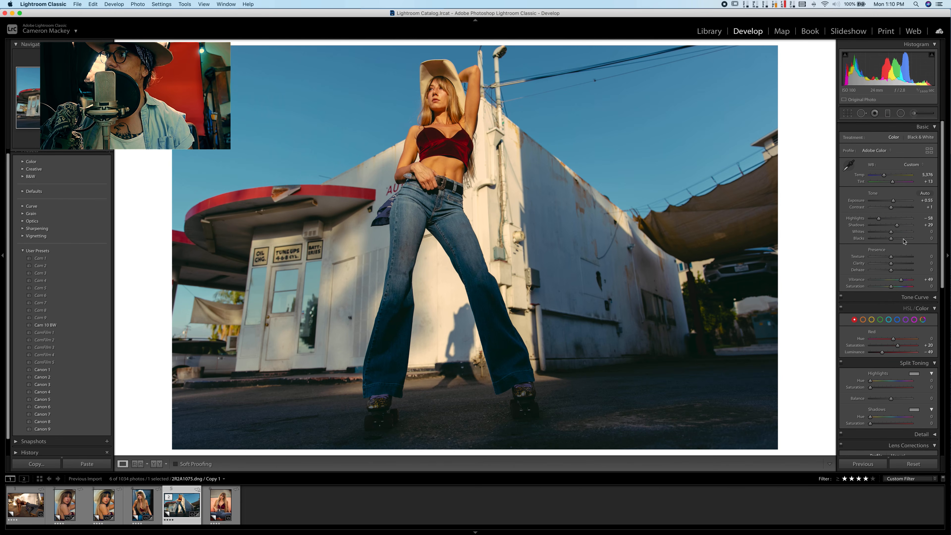
# - Reset blacks to 0 after trying +54, then raise shadows to +44 and dehaze to +17
pyautogui.moveTo(892, 237); pyautogui.dragTo(904, 243)
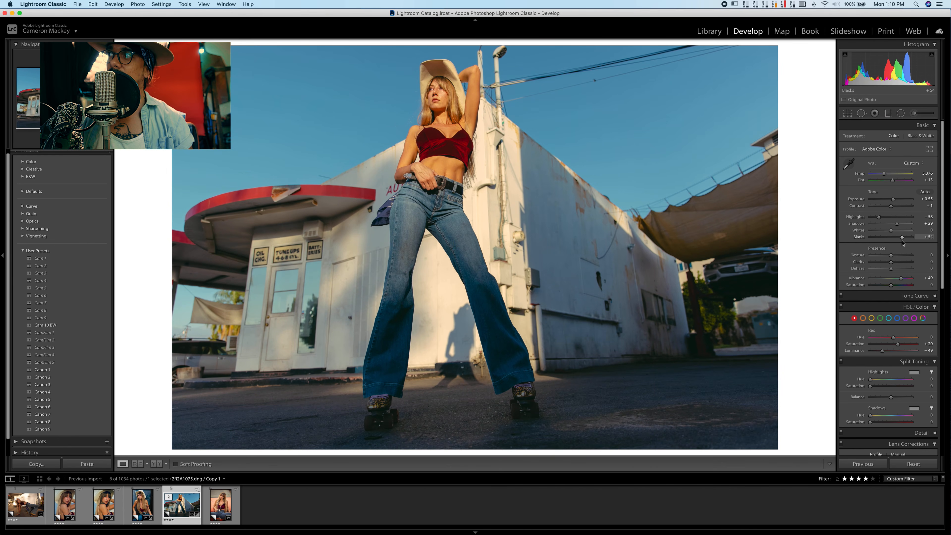
pyautogui.doubleClick(903, 237)
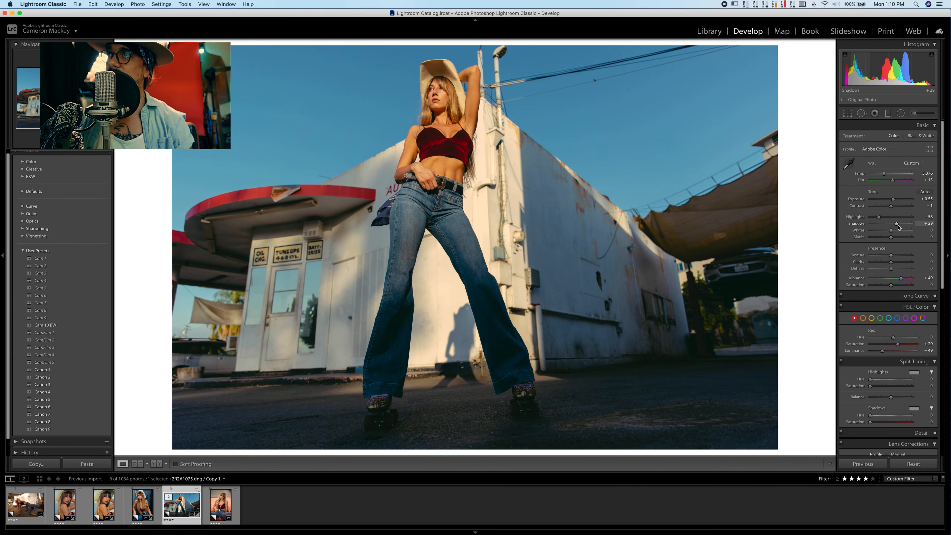
pyautogui.moveTo(897, 225); pyautogui.dragTo(902, 225)
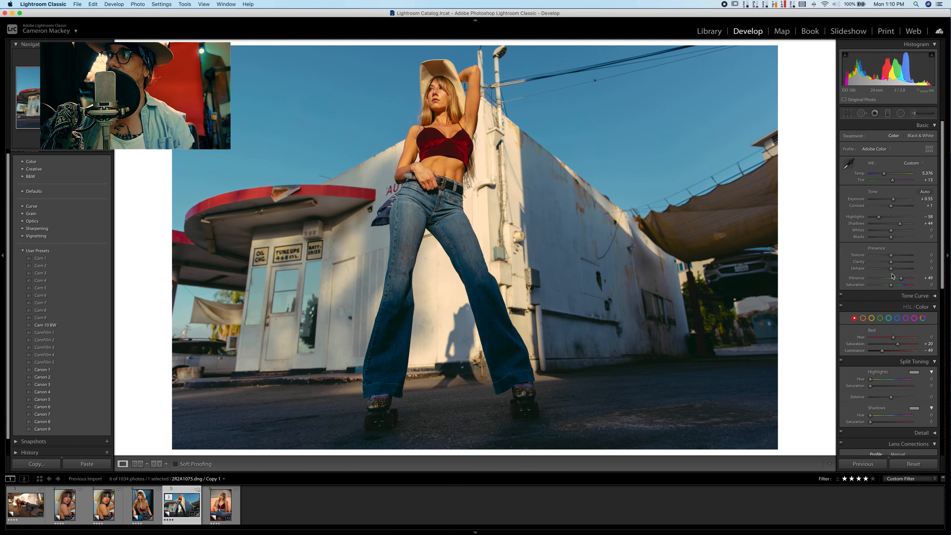
pyautogui.moveTo(891, 271); pyautogui.dragTo(895, 272)
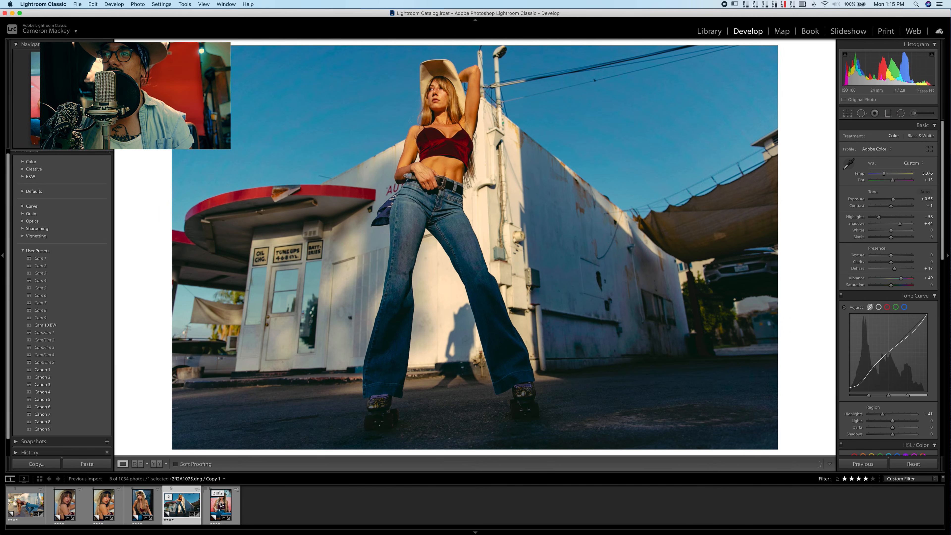
# - Review the graded photos one after another, from the red-car portrait back to the reclining roller-skate shot
pyautogui.click(221, 505)
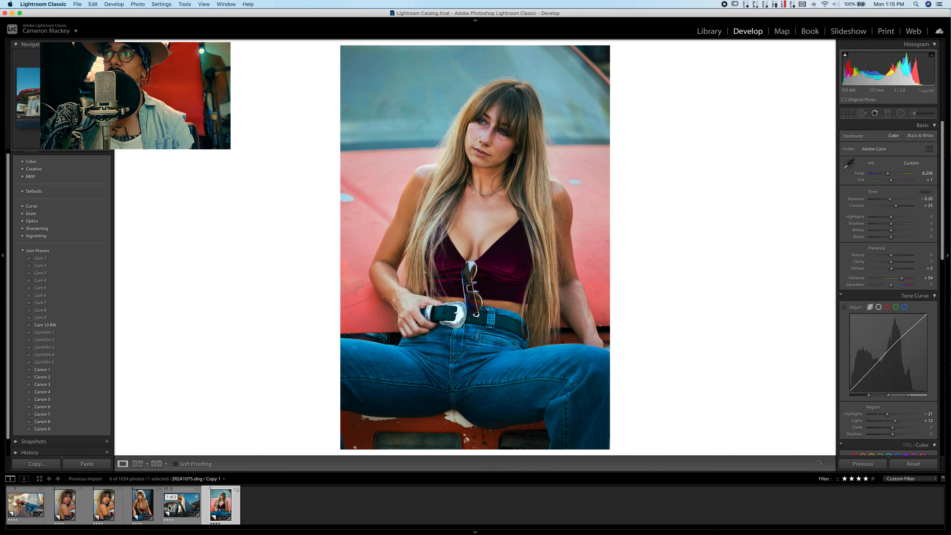
pyautogui.click(169, 508)
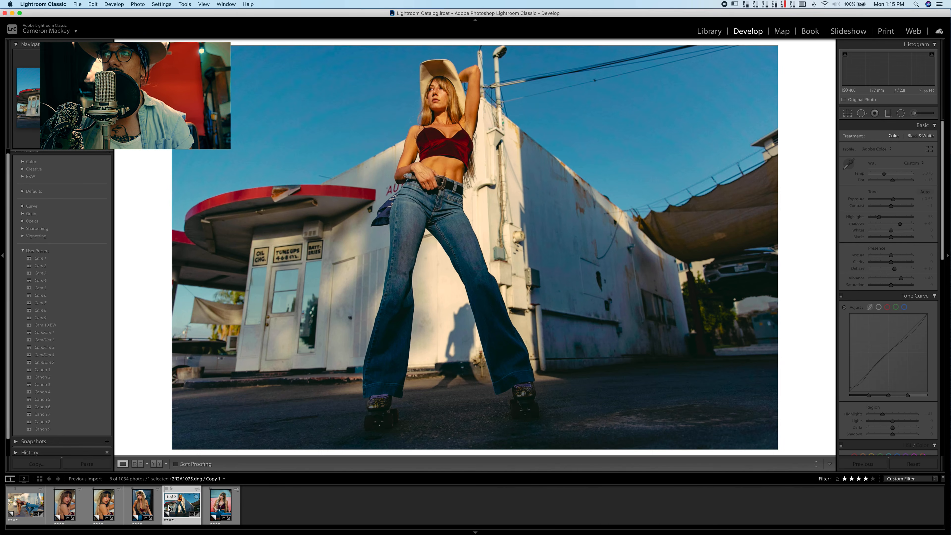
pyautogui.click(139, 510)
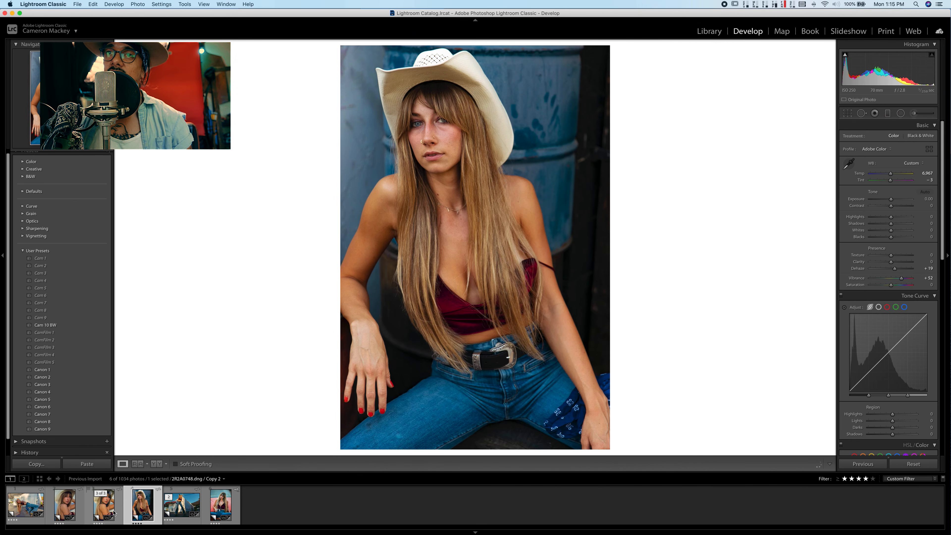
pyautogui.click(104, 505)
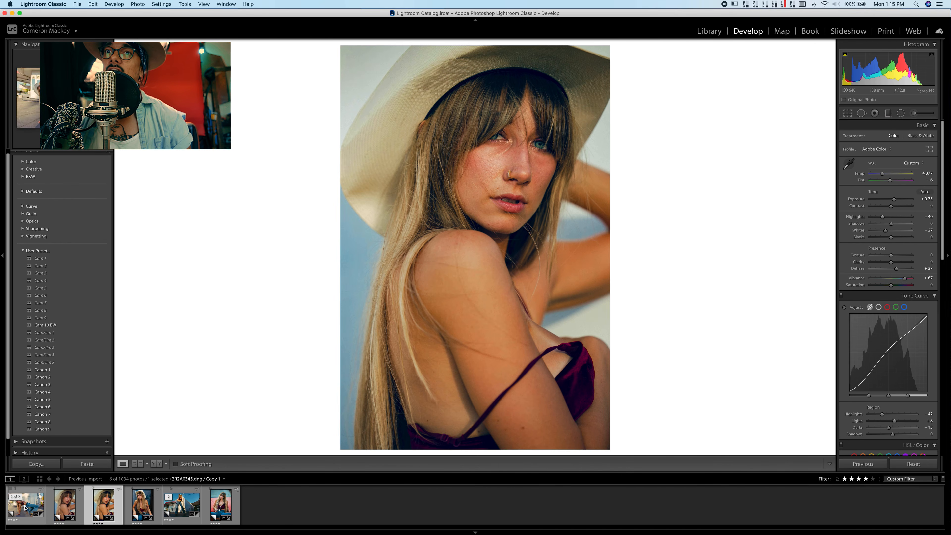
pyautogui.click(63, 508)
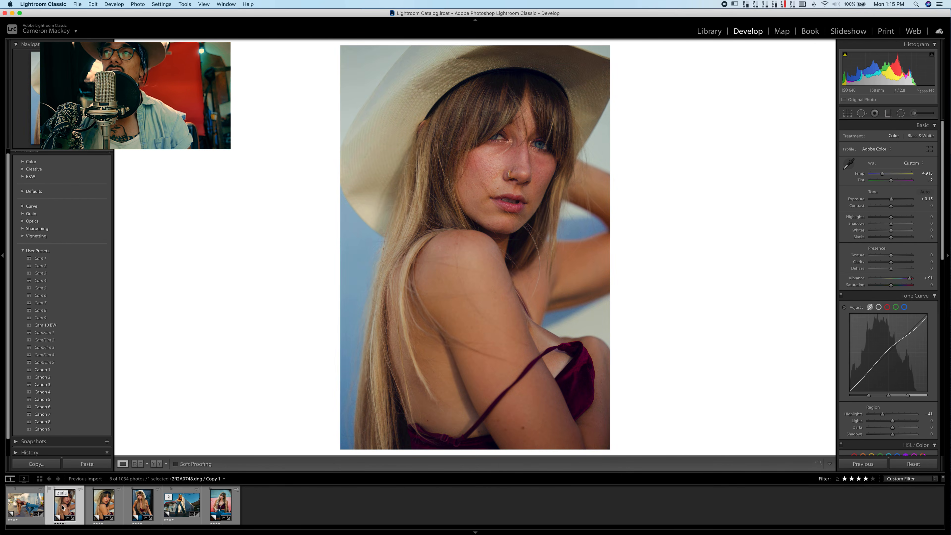
pyautogui.click(25, 508)
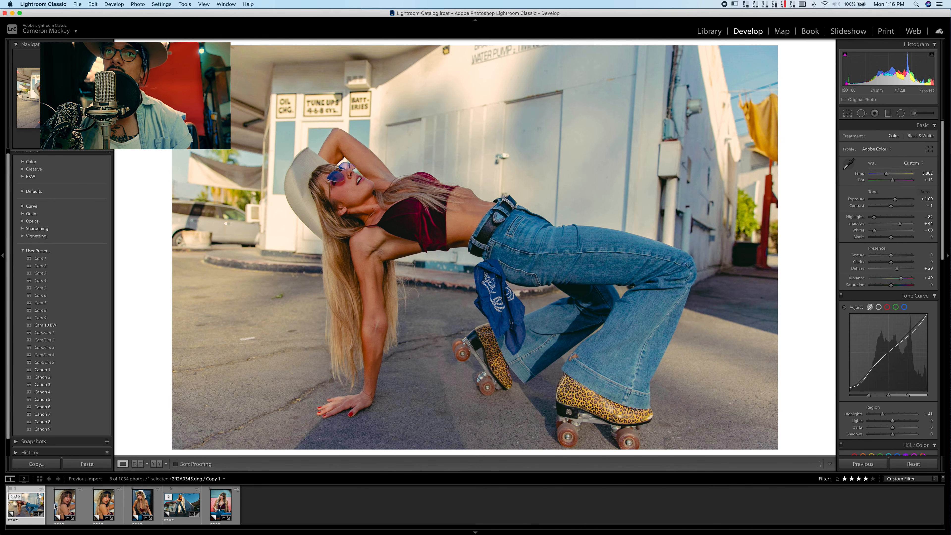
# - Compare the two close-up hat portrait grades, and review the seated cowboy-hat and red-car portraits again
pyautogui.click(63, 507)
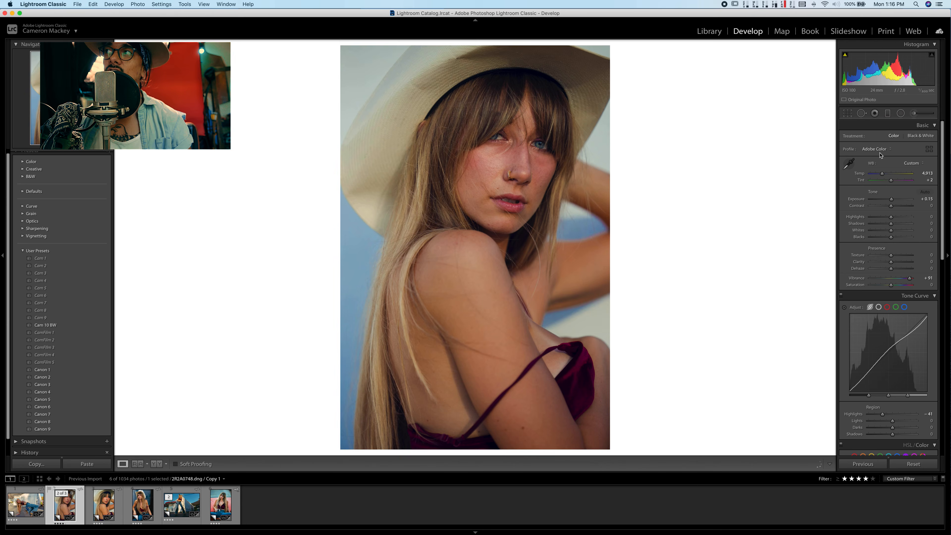
pyautogui.click(929, 150)
pyautogui.click(925, 127)
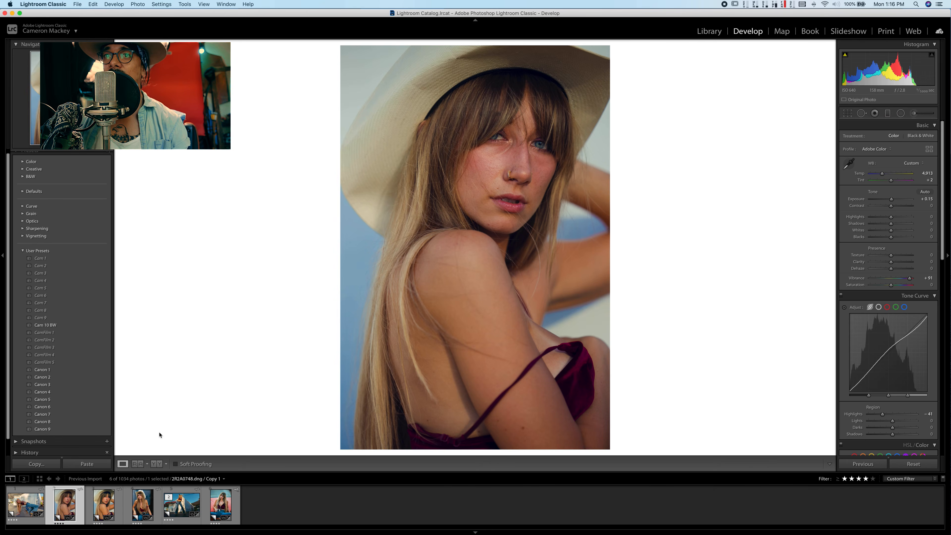
pyautogui.click(100, 508)
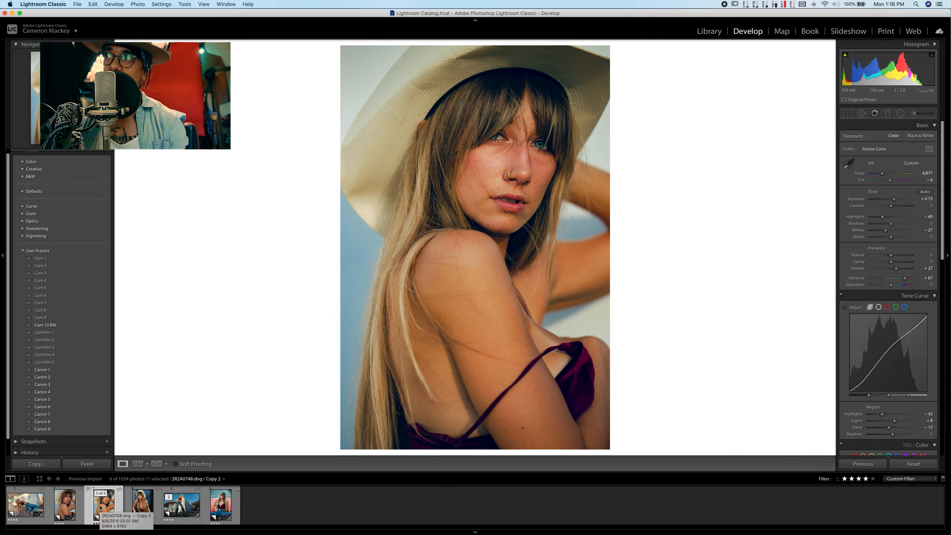
pyautogui.click(143, 506)
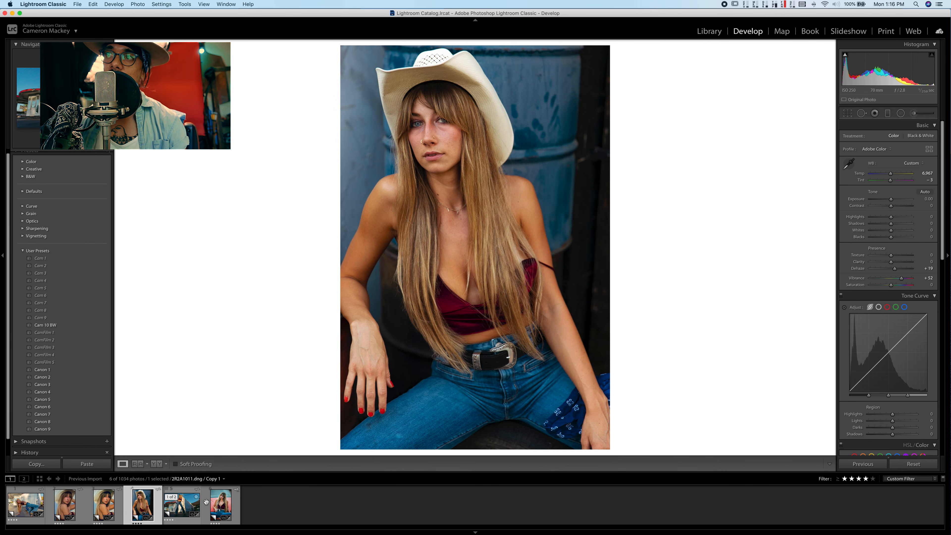
pyautogui.click(229, 507)
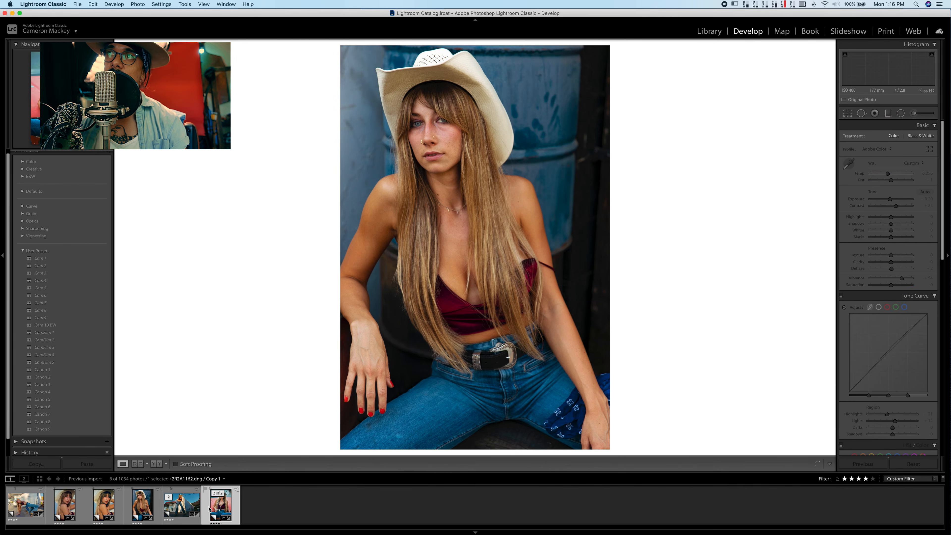